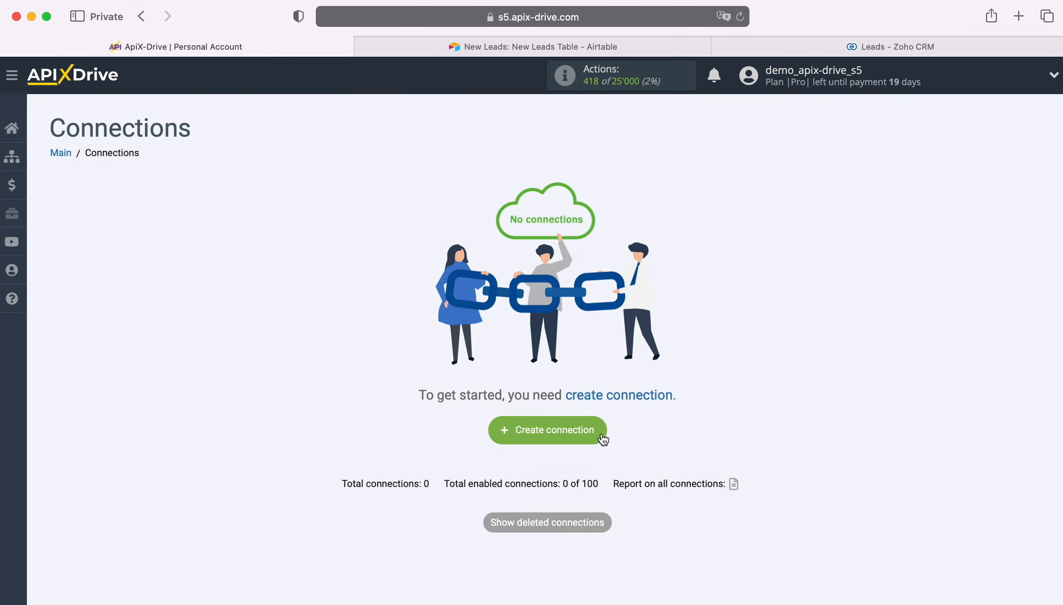
Create a new connection with Airtable as the data source system
left_click(597, 429)
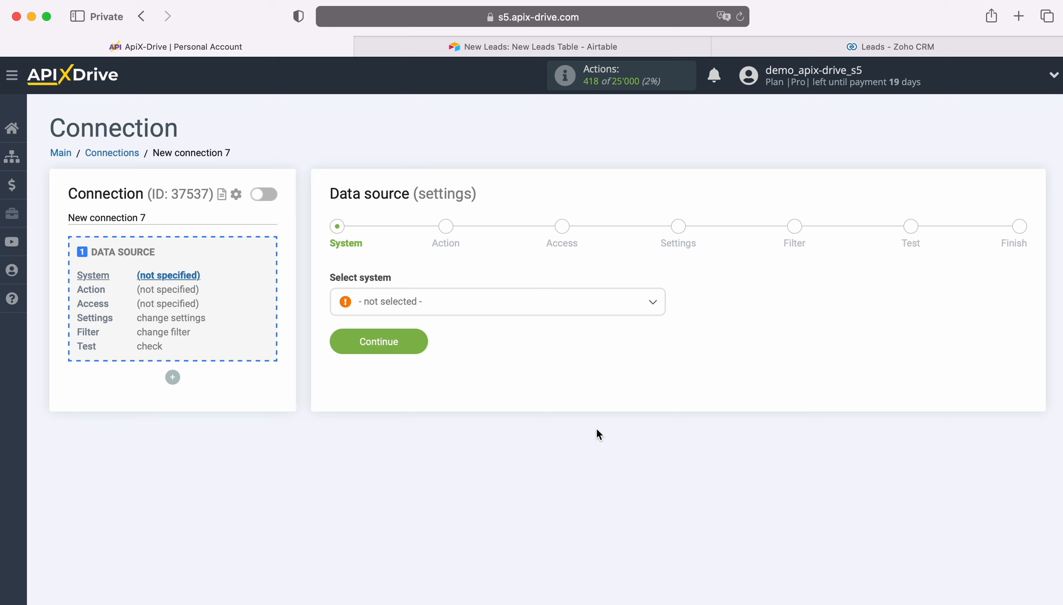
left_click(513, 302)
scroll(541, 461, "down", 3)
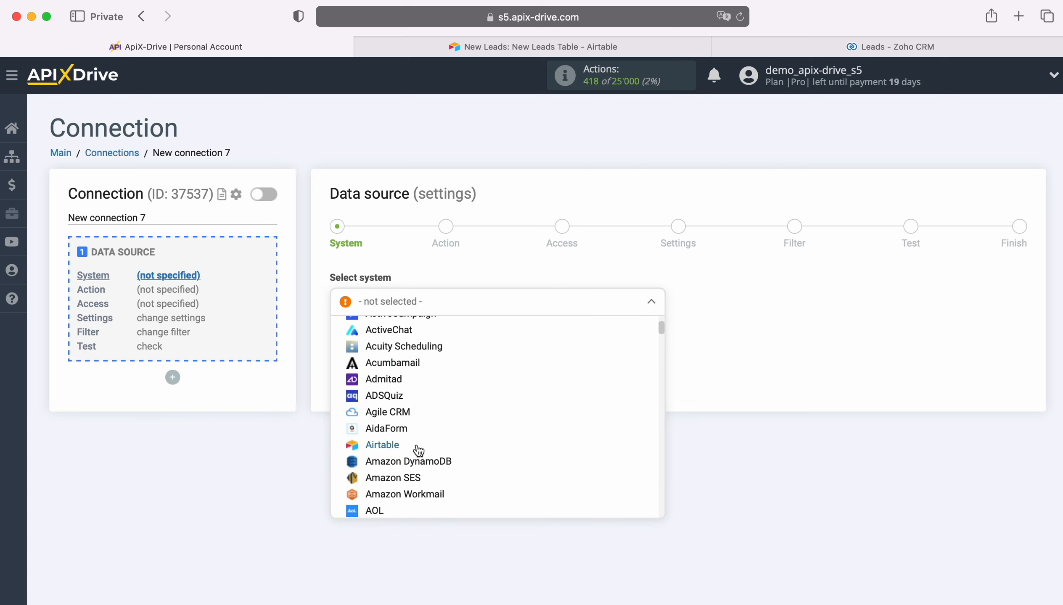
left_click(415, 444)
left_click(412, 343)
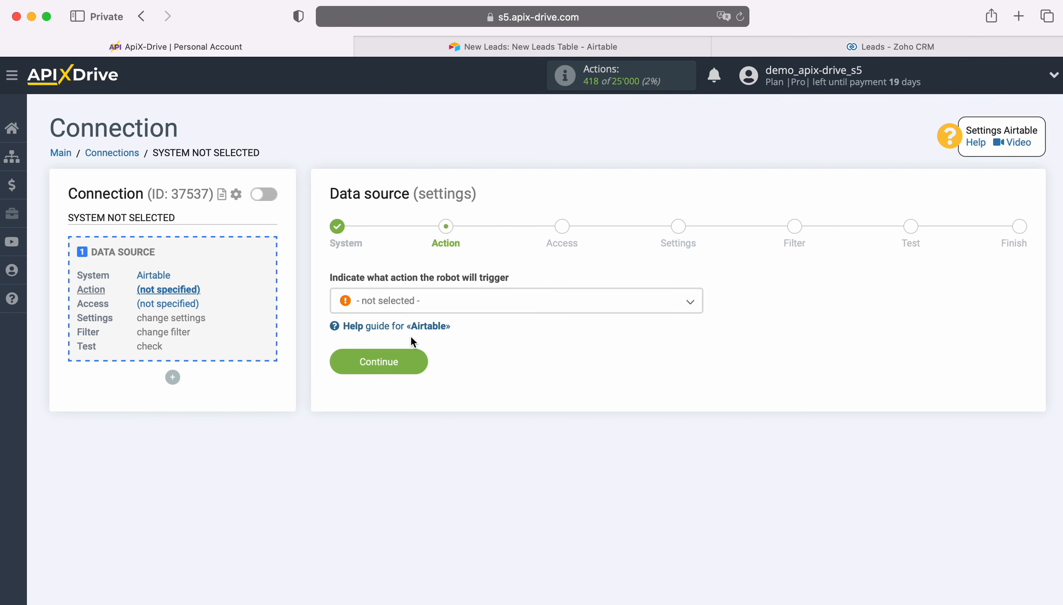
Choose Get ROWS (new) as the Airtable action
left_click(509, 306)
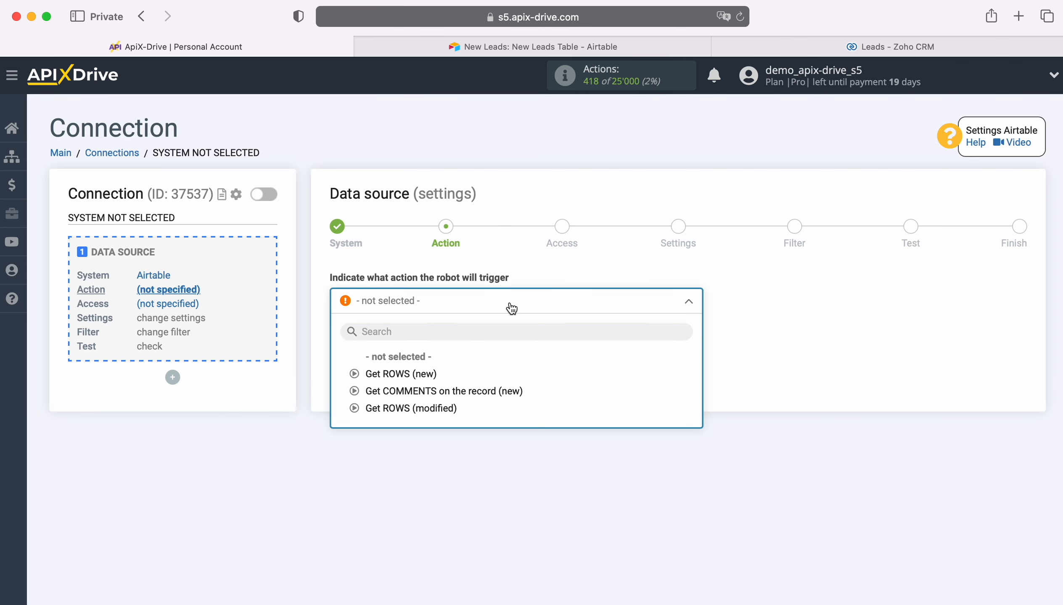
left_click(430, 374)
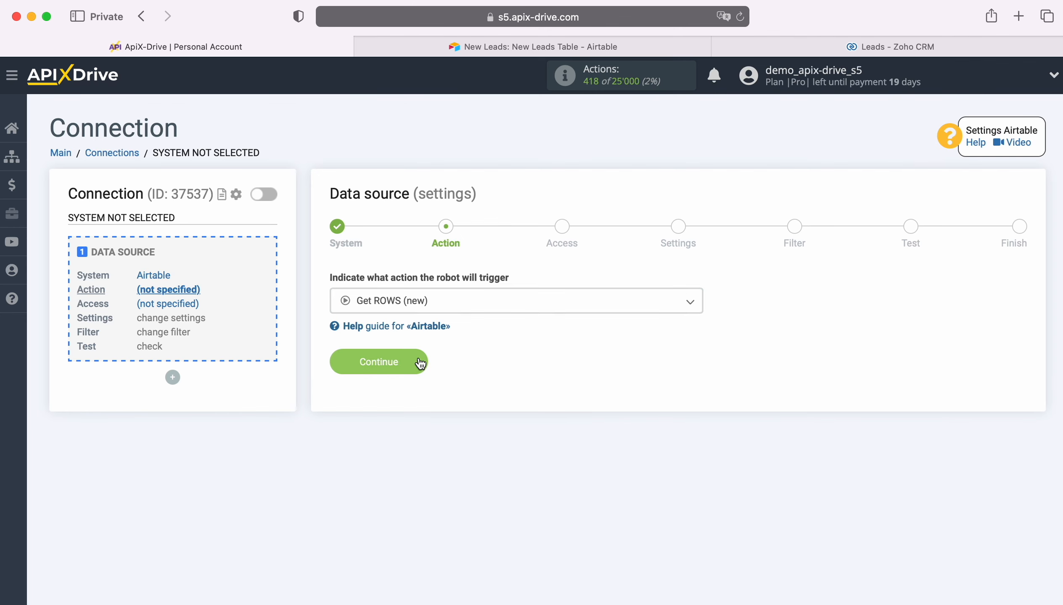
left_click(418, 363)
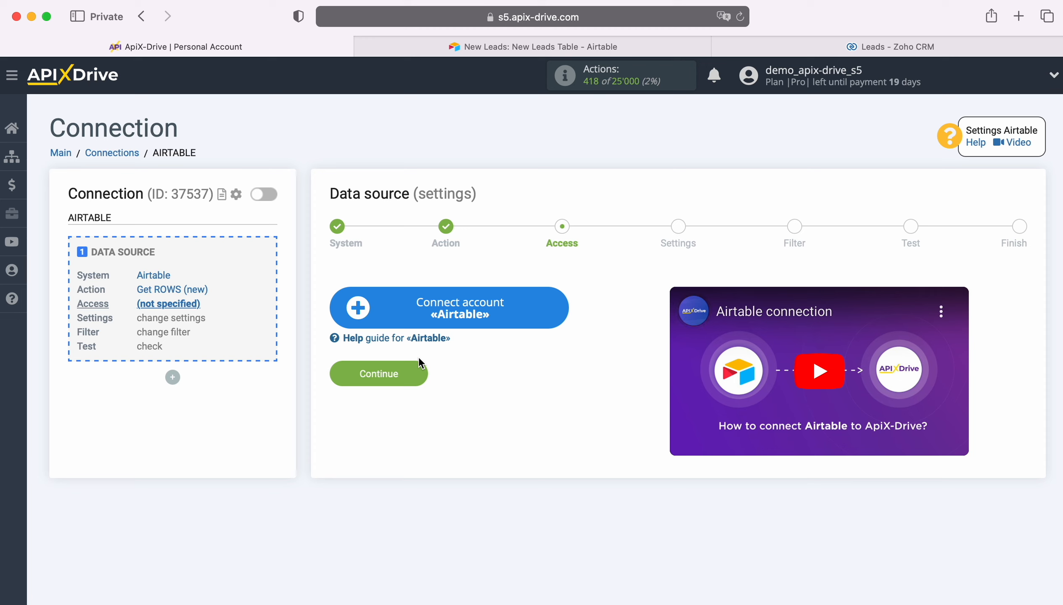
Sign in to Airtable with the saved account e-mail and password
left_click(555, 307)
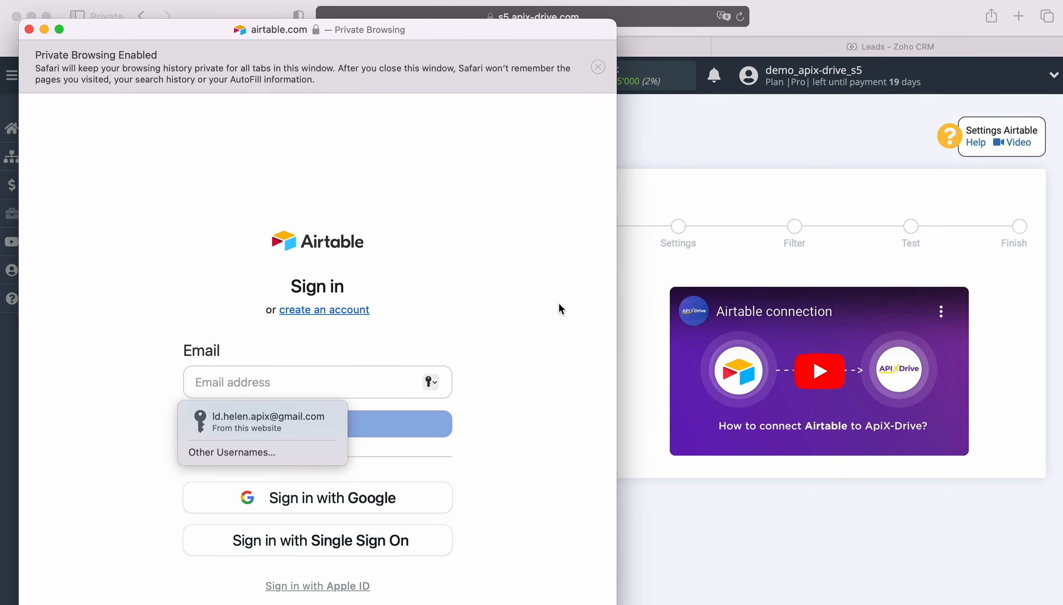
left_click(278, 425)
left_click(306, 428)
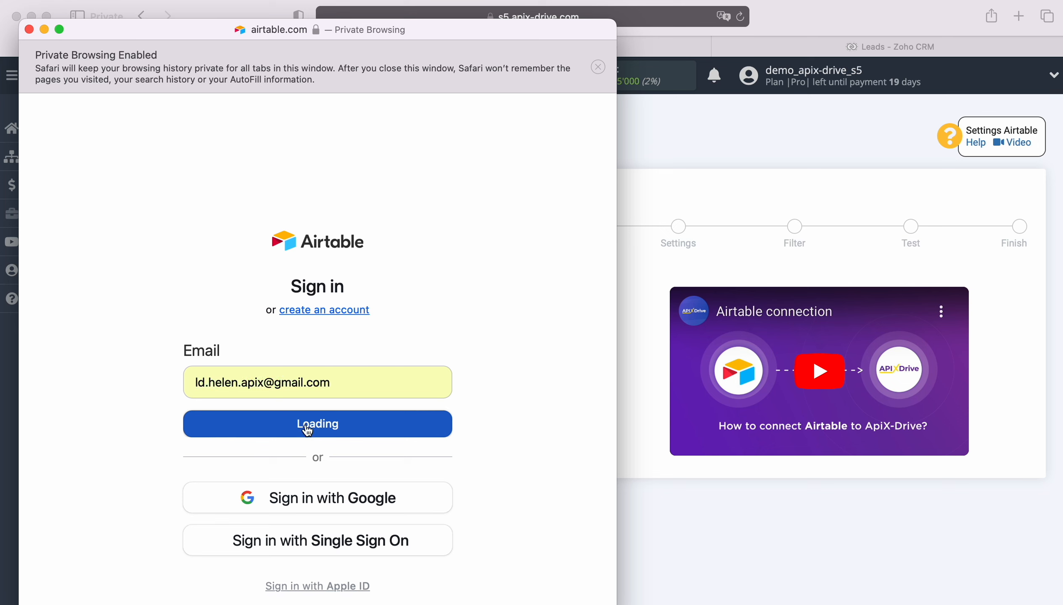
left_click(280, 444)
left_click(312, 490)
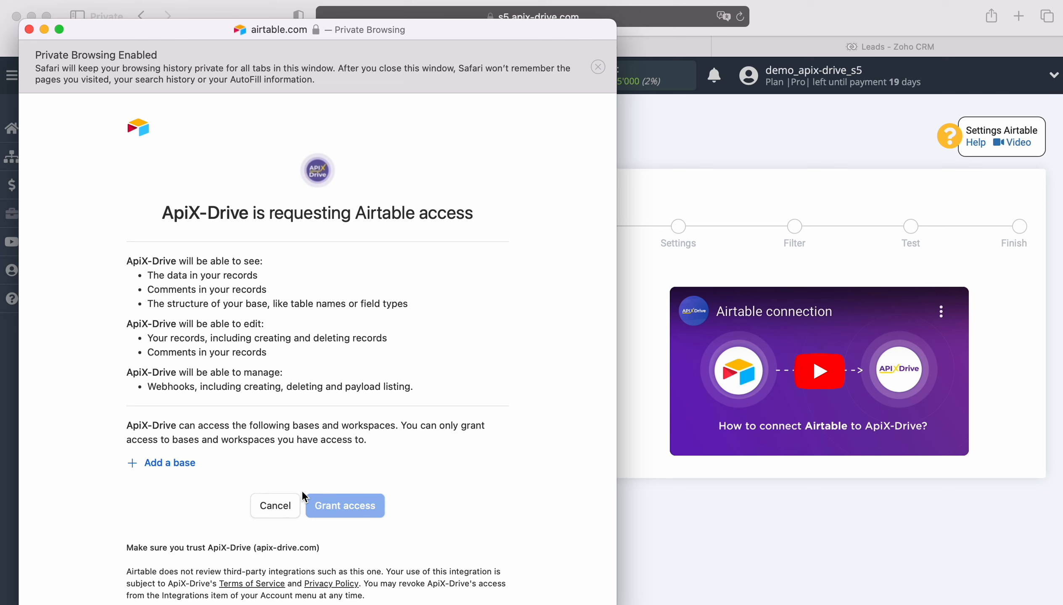
Grant ApiX-Drive access to the New Leads and New Orders bases
left_click(185, 464)
left_click(187, 438)
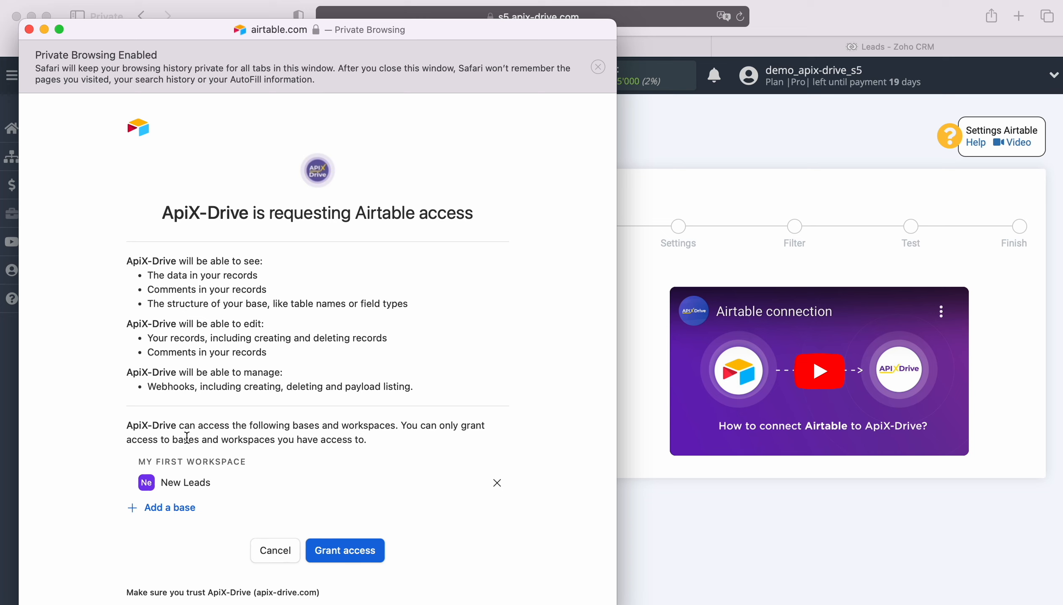
left_click(177, 508)
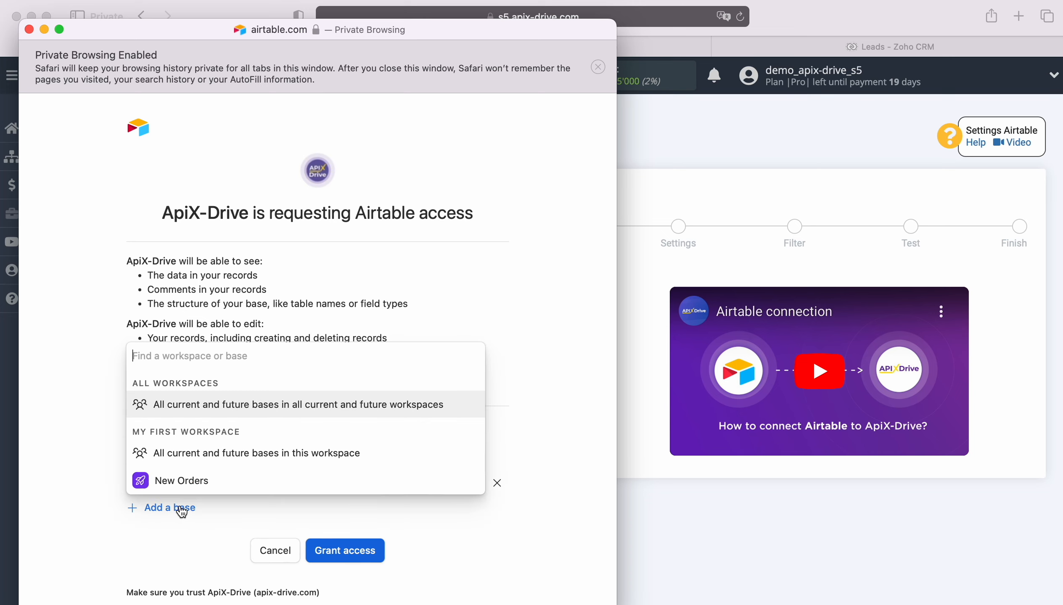
left_click(179, 479)
left_click(345, 573)
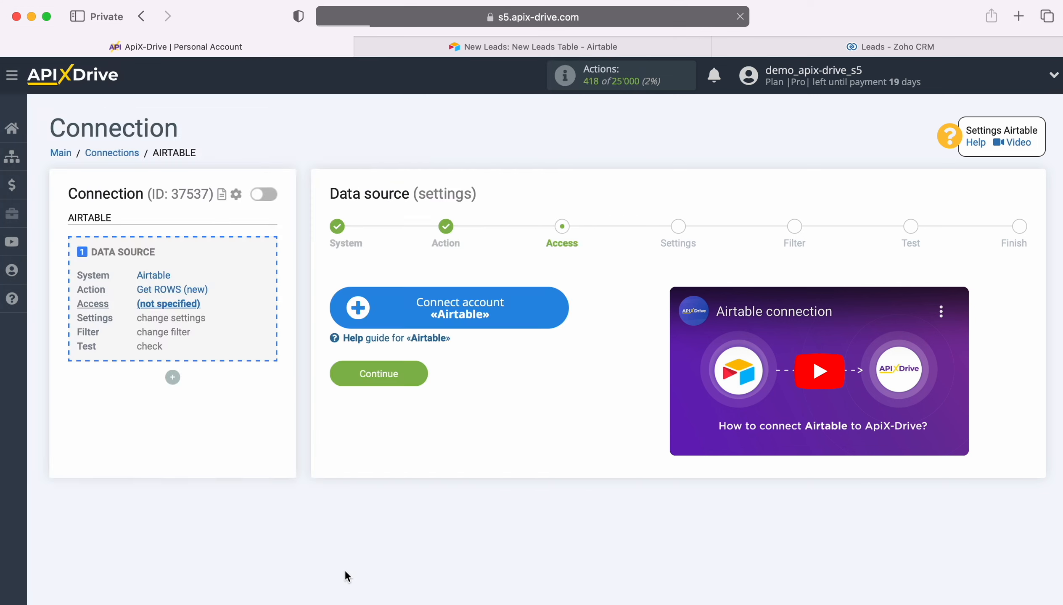
Use the connected Airtable login for the data source
left_click(502, 313)
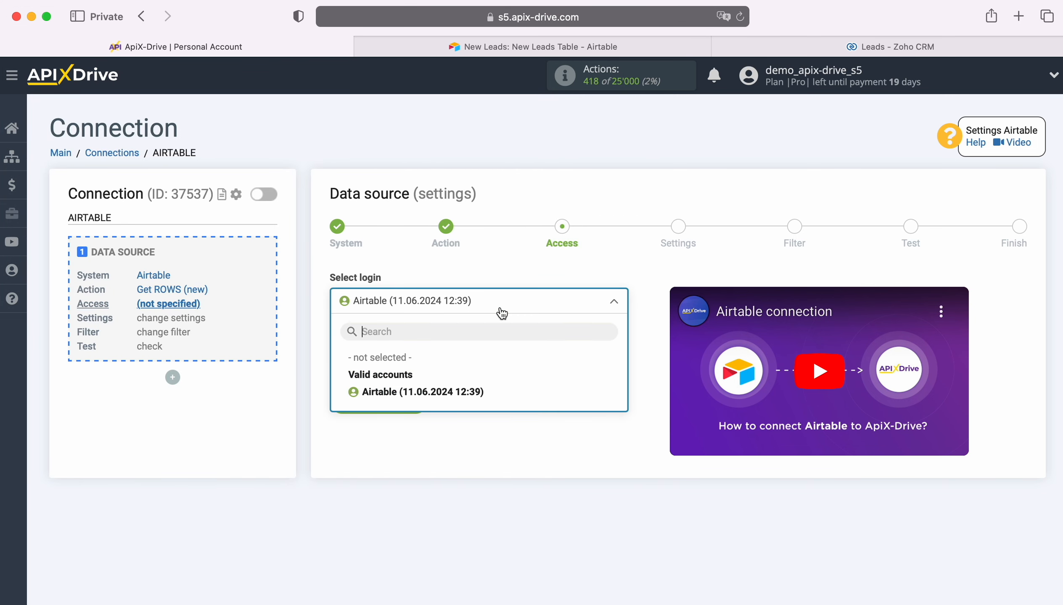
left_click(474, 391)
left_click(420, 399)
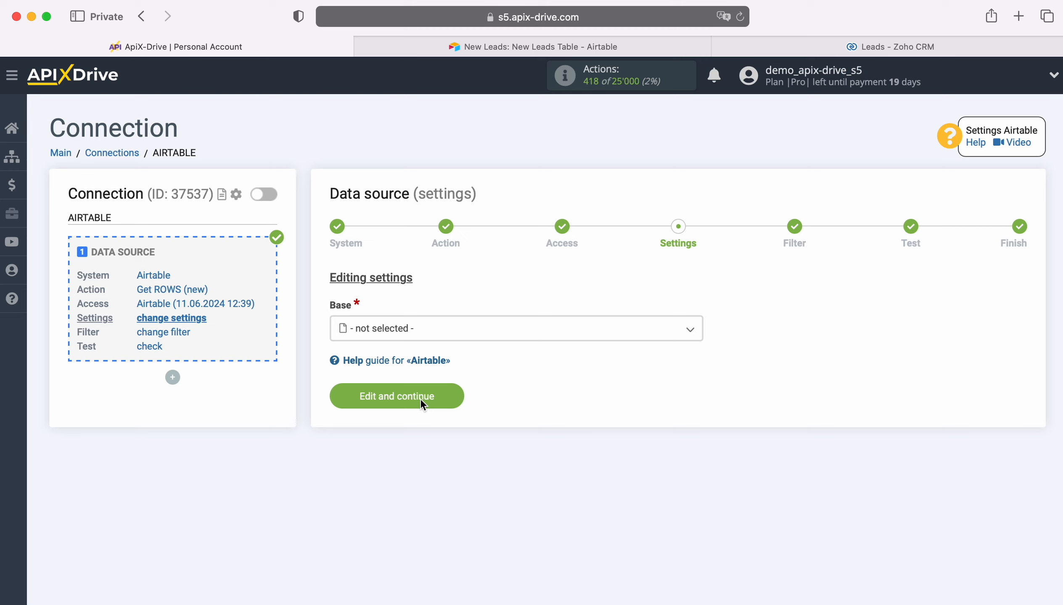
Point the source at the New Leads base and its New Leads Table
left_click(420, 333)
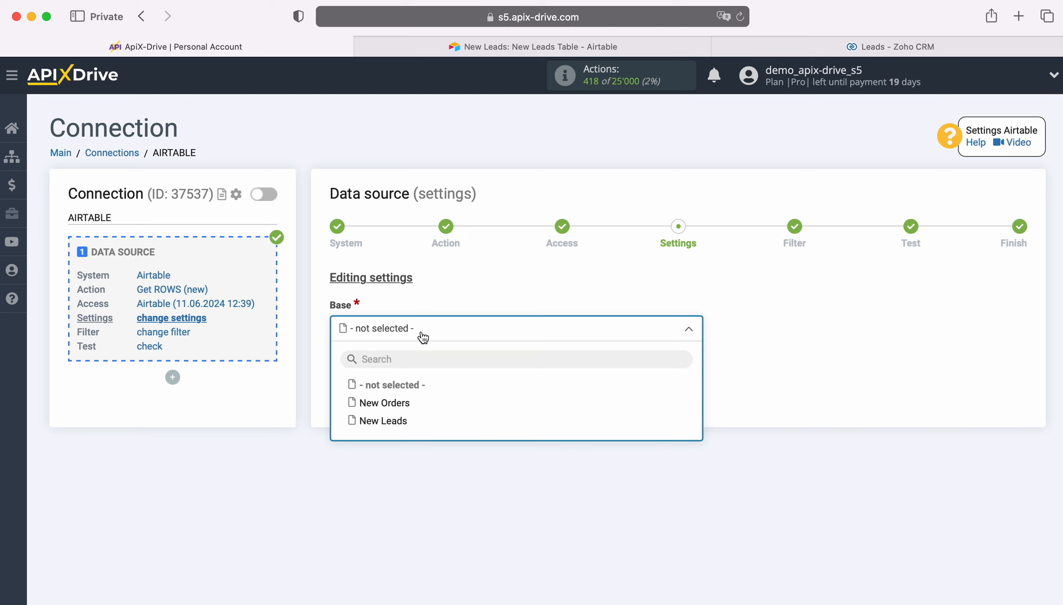
left_click(399, 422)
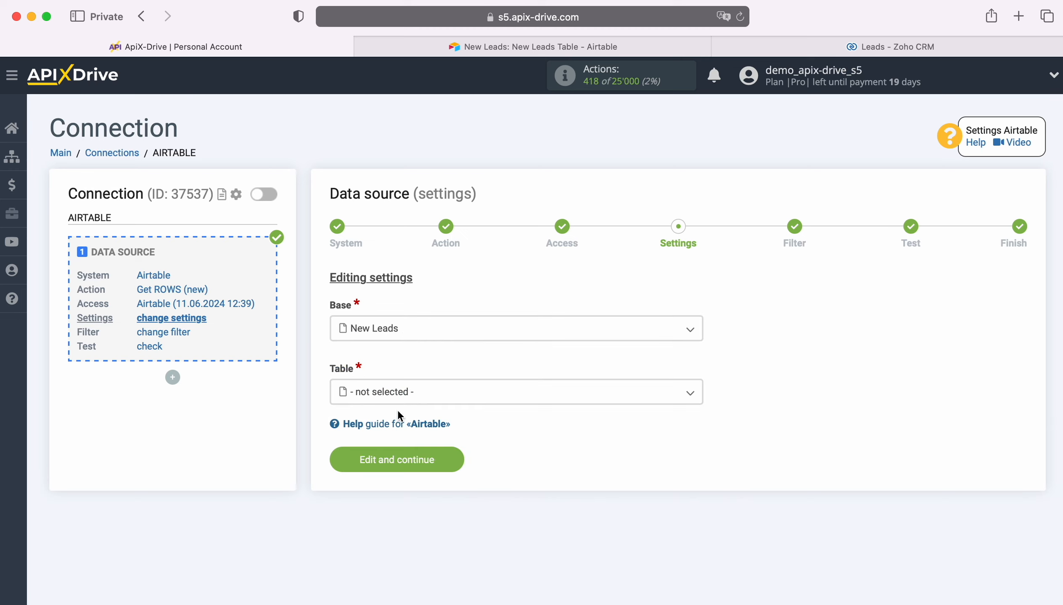
left_click(396, 396)
left_click(397, 467)
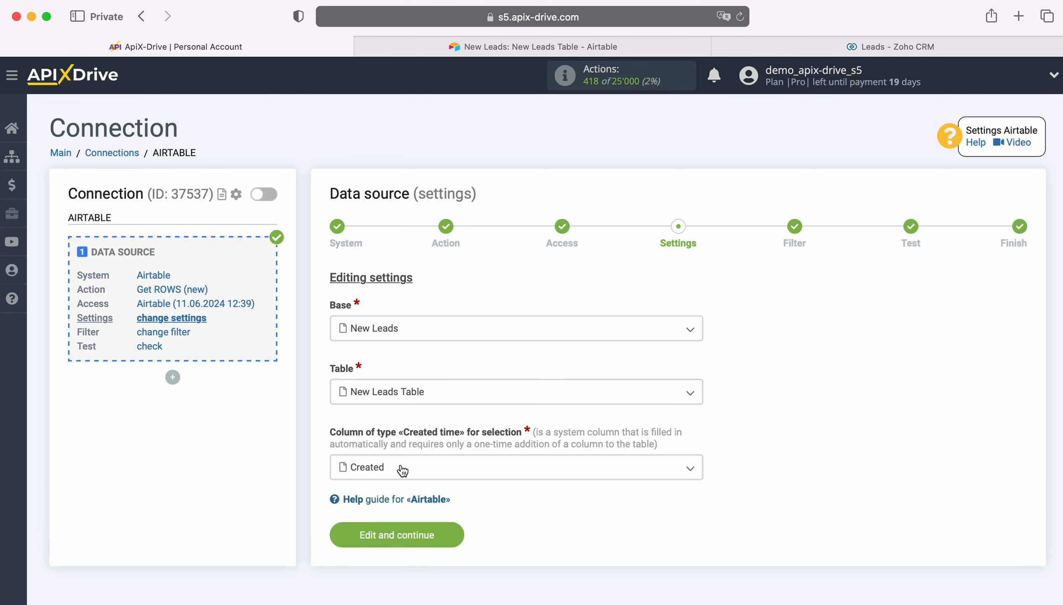
left_click(403, 471)
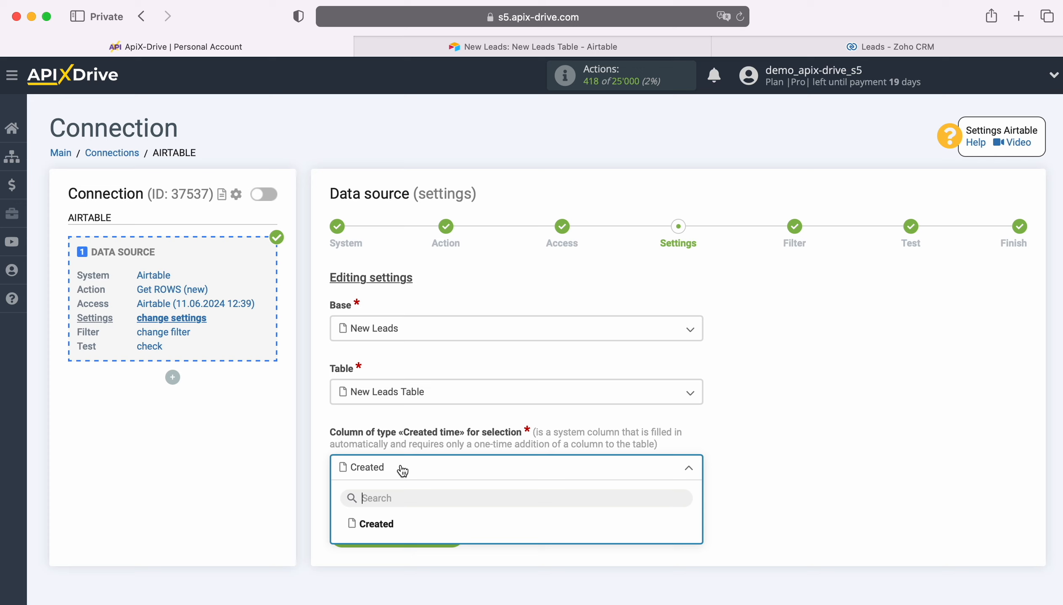
Check Airtable's field types toward Created time in New Leads Table, adding nothing
left_click(456, 47)
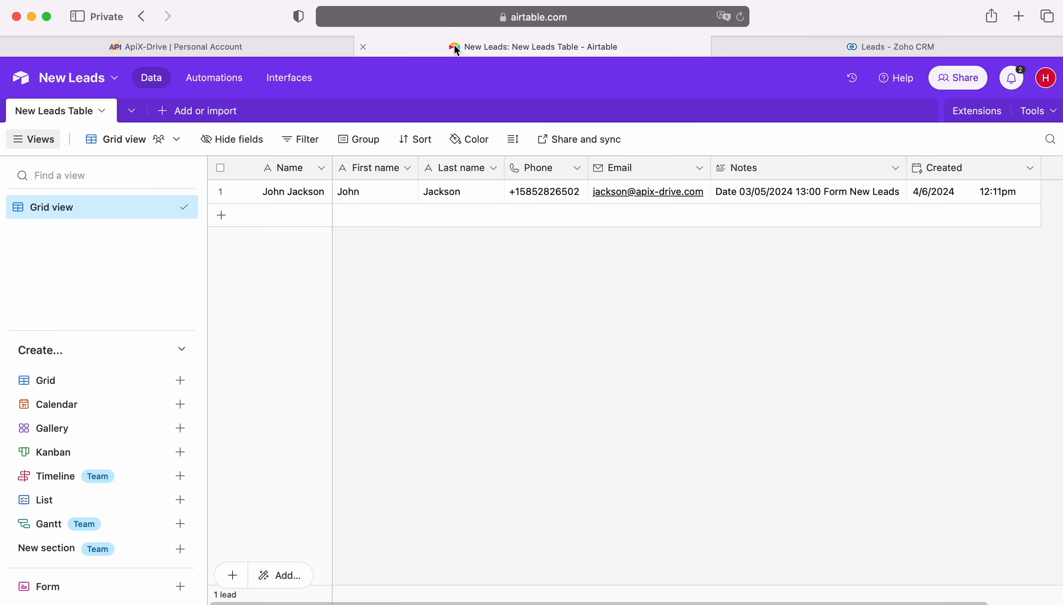
scroll(824, 279, "right", 3)
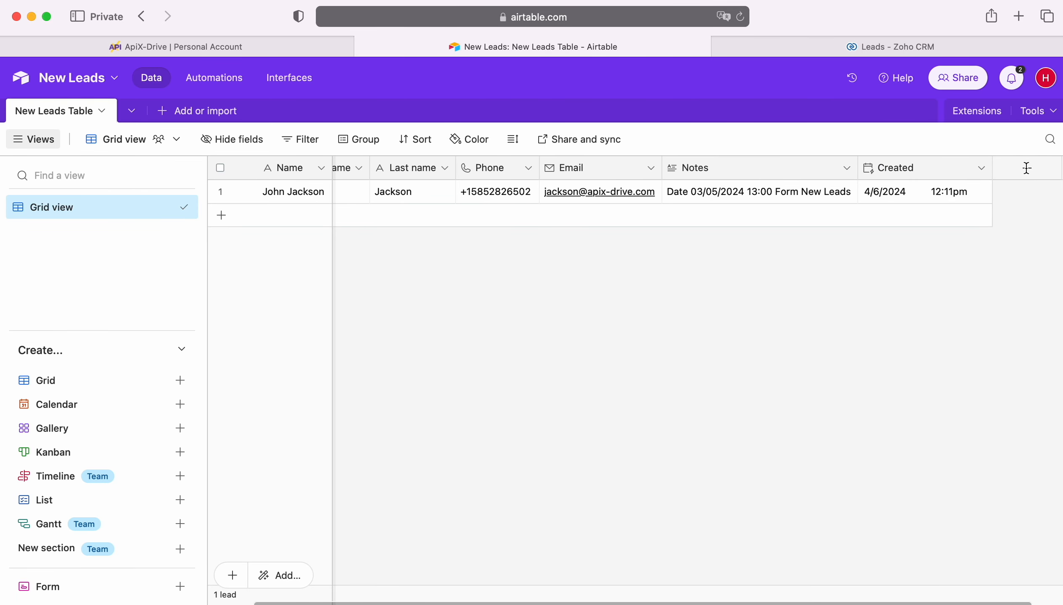
left_click(1027, 169)
scroll(890, 333, "down", 5)
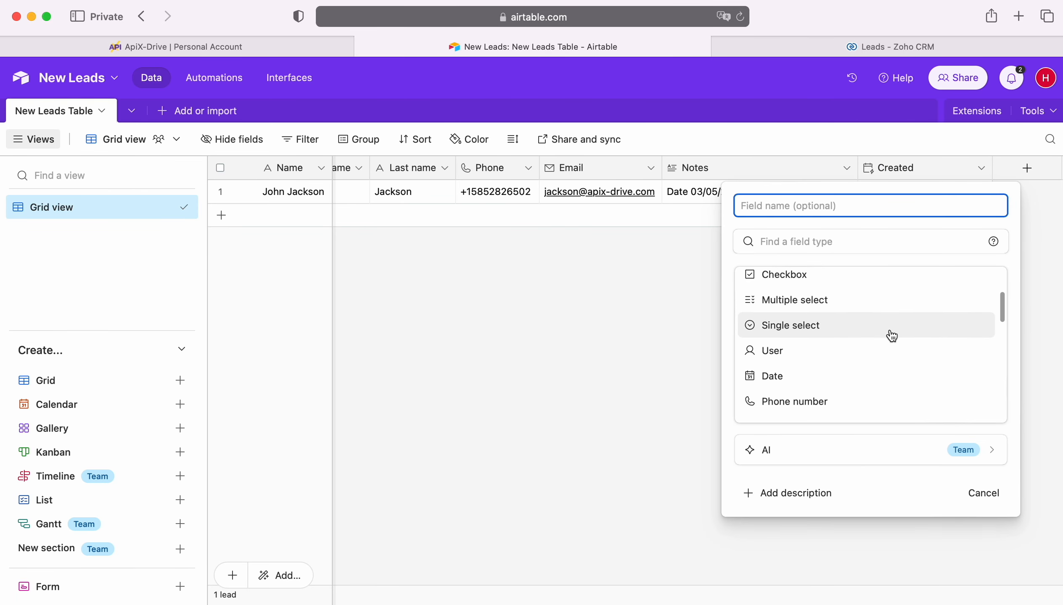
scroll(892, 336, "down", 8)
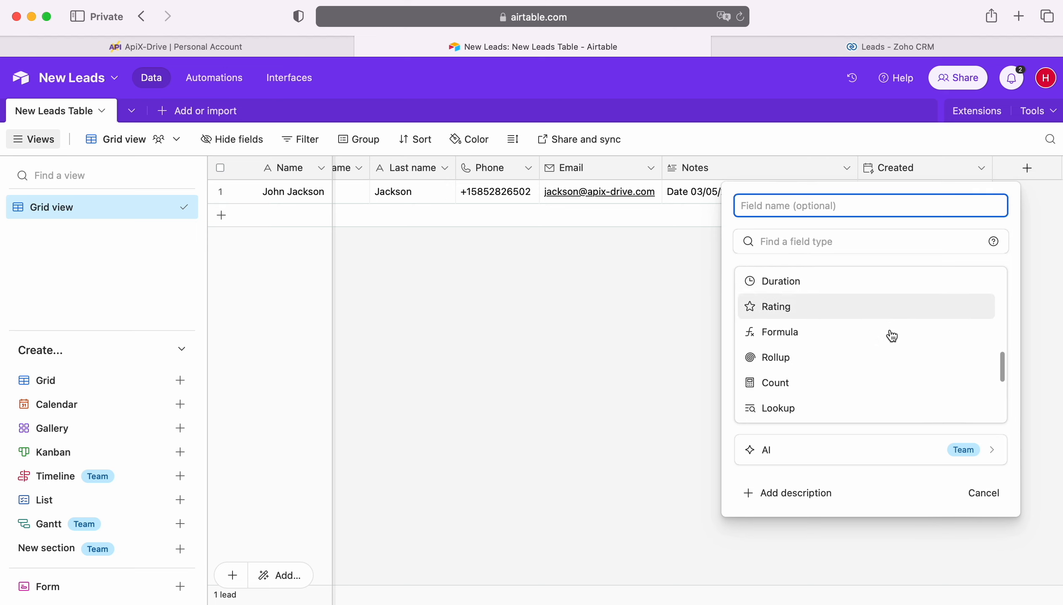
left_click(617, 328)
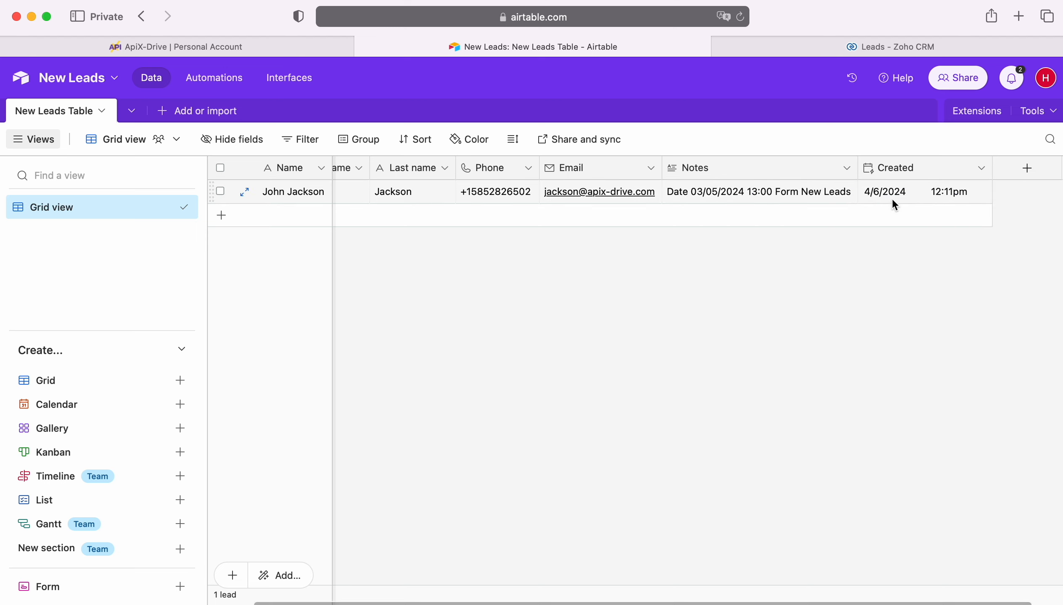
left_click(245, 47)
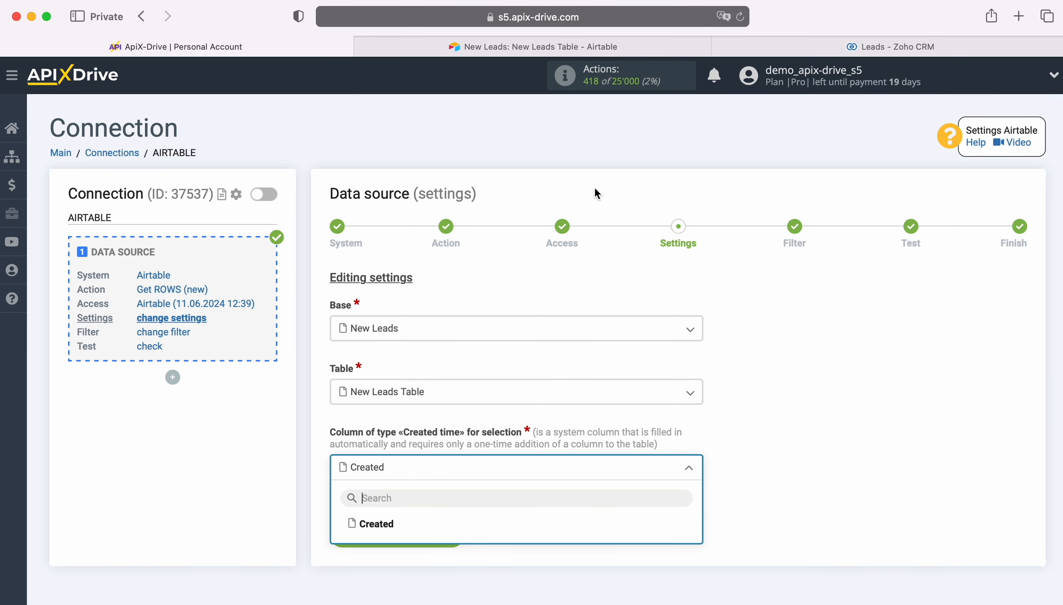
Select the Created column, skip filtering, and accept the Airtable test row
left_click(382, 526)
left_click(450, 532)
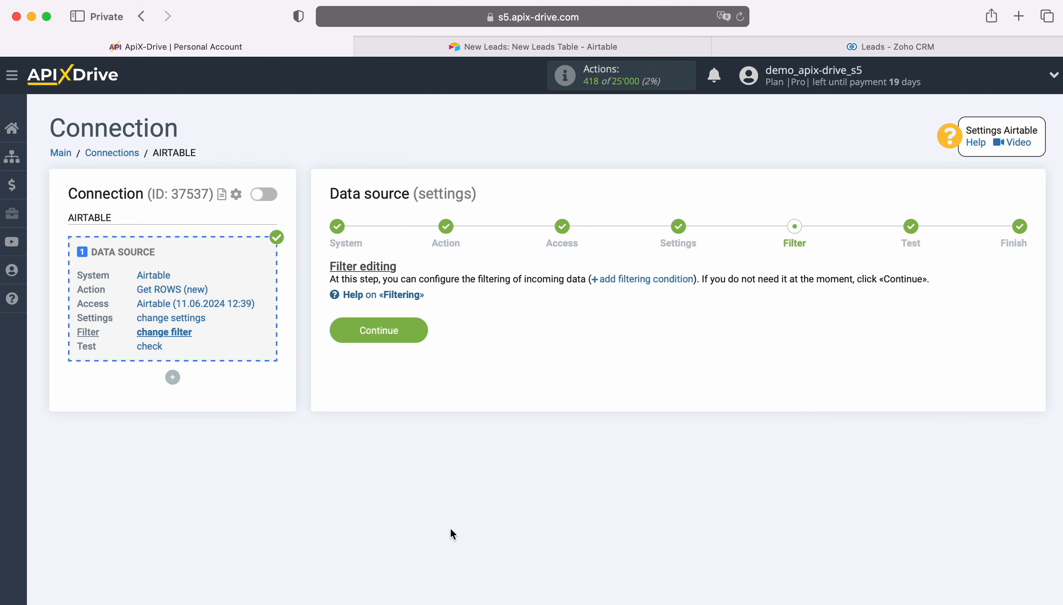
left_click(419, 329)
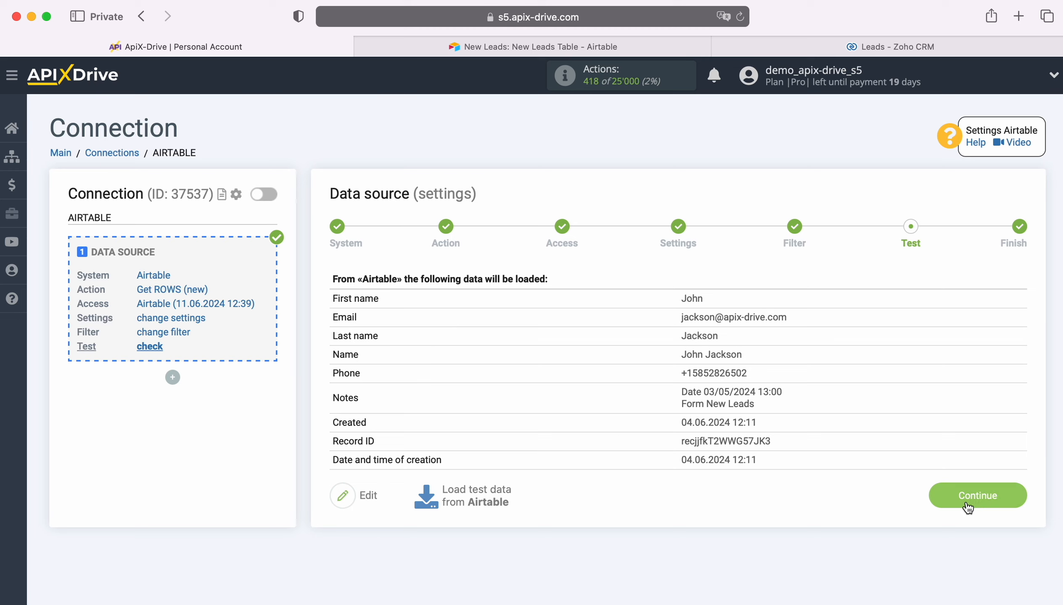
left_click(1014, 491)
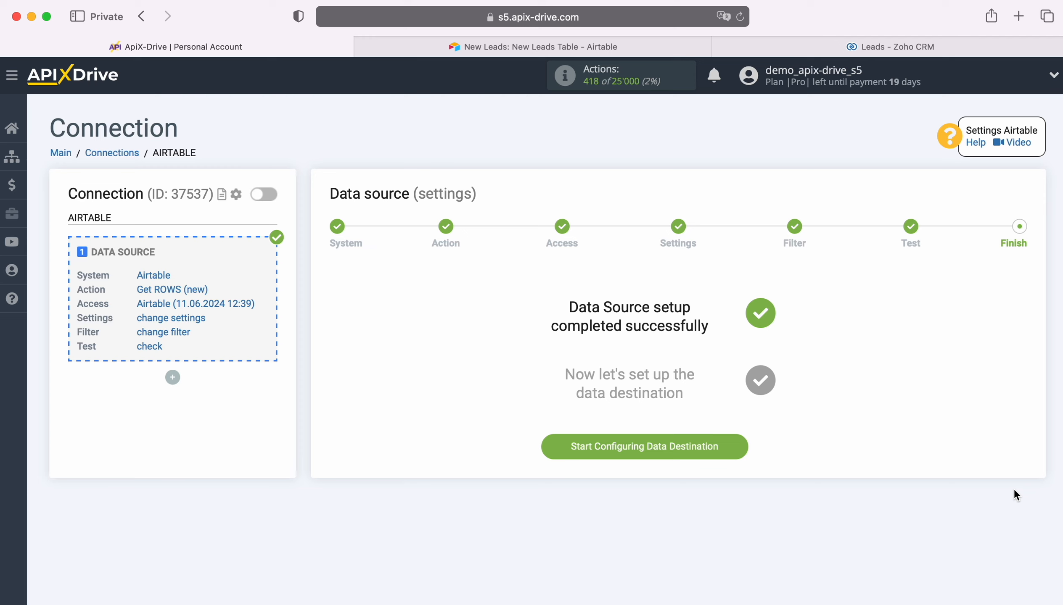
Set Zoho CRM as the data destination system
left_click(740, 446)
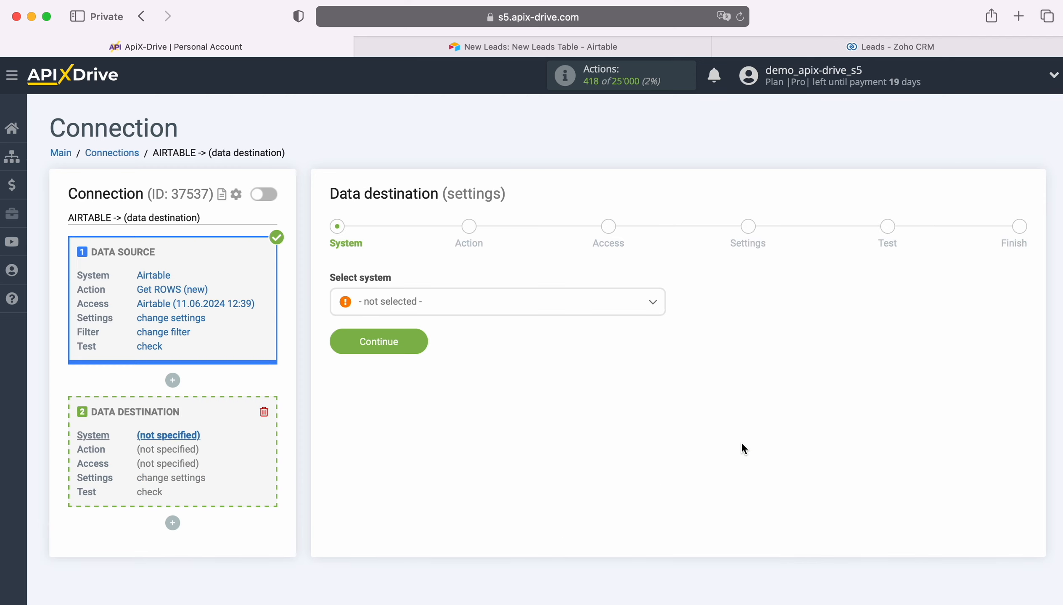
left_click(634, 314)
scroll(603, 441, "down", 10)
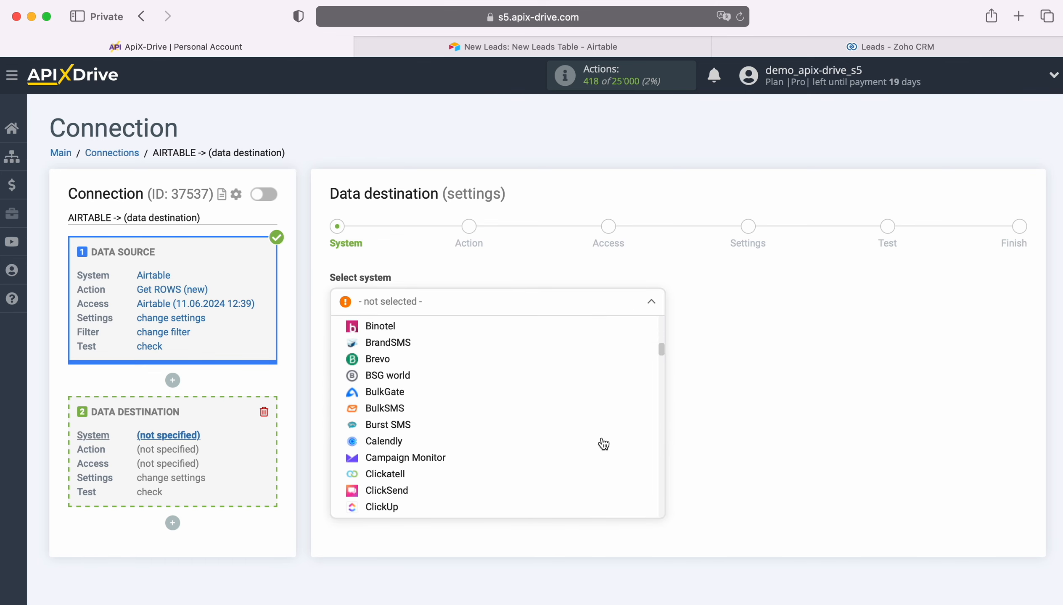
scroll(604, 444, "down", 15)
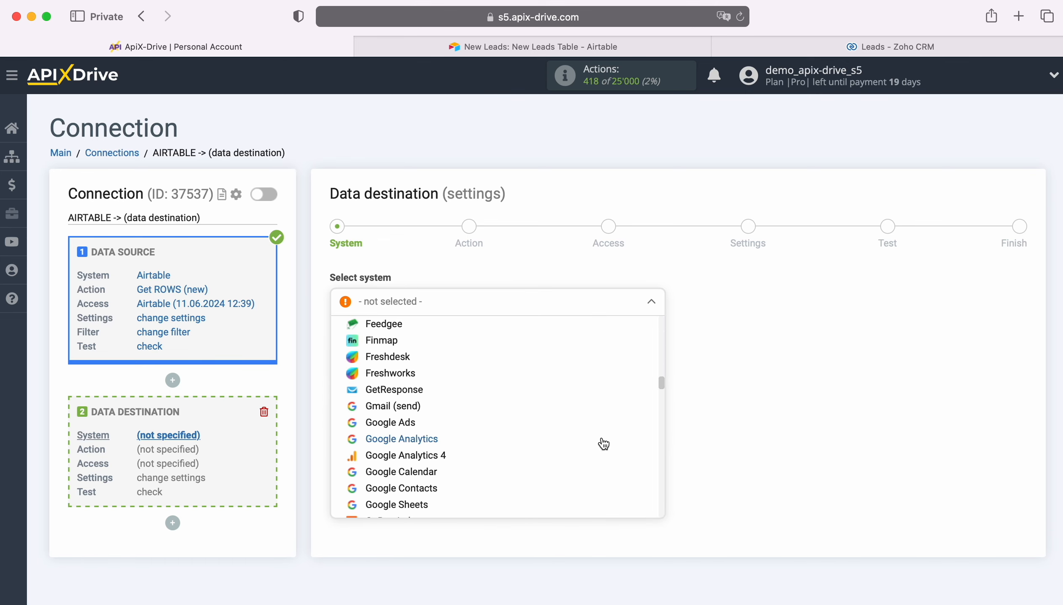
scroll(604, 443, "down", 15)
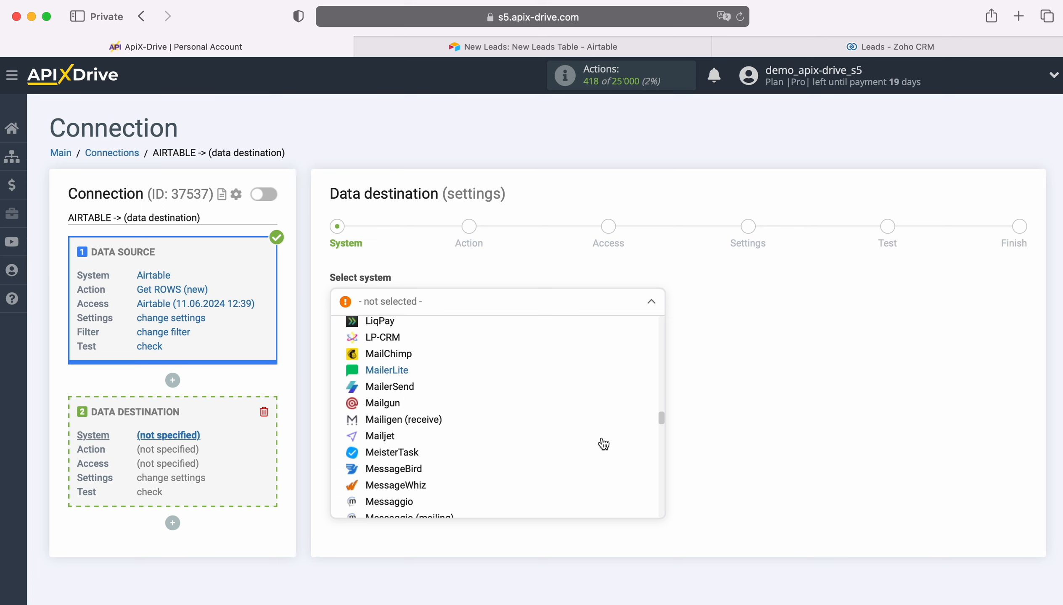
scroll(603, 444, "down", 15)
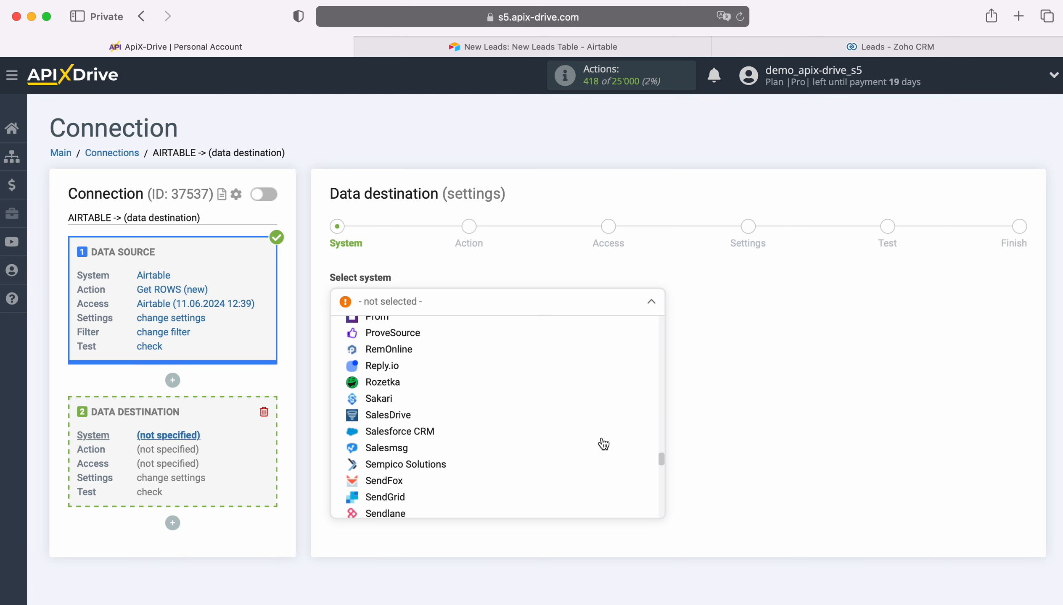
scroll(604, 443, "down", 15)
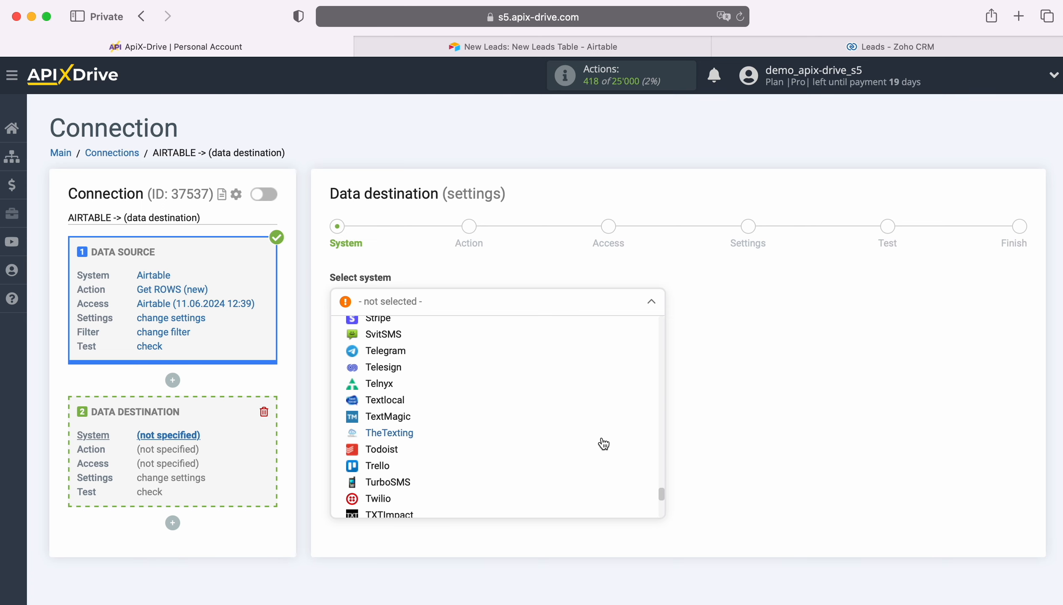
scroll(604, 444, "down", 15)
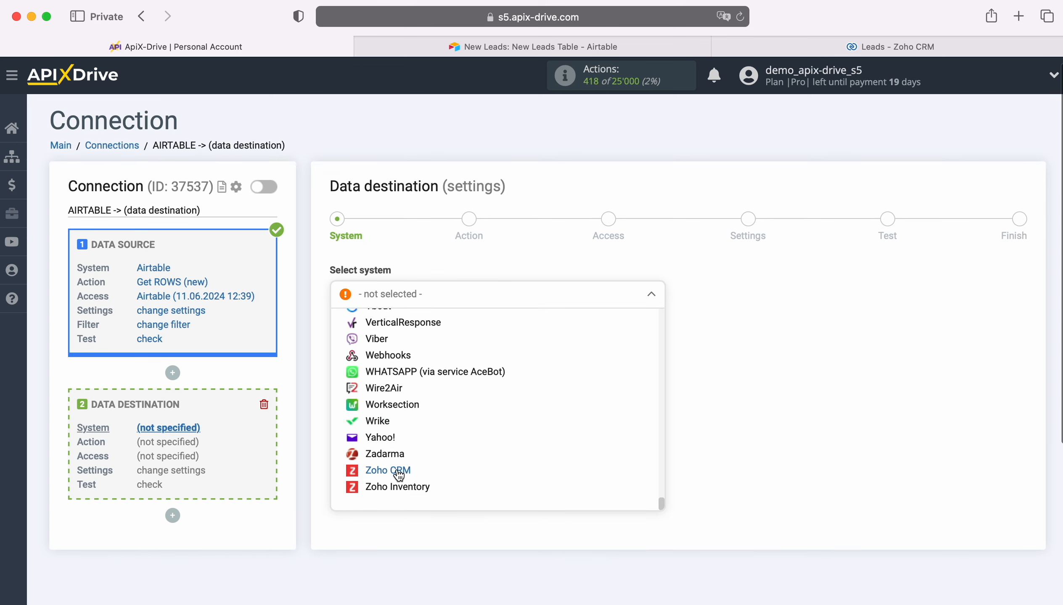
left_click(398, 472)
left_click(415, 332)
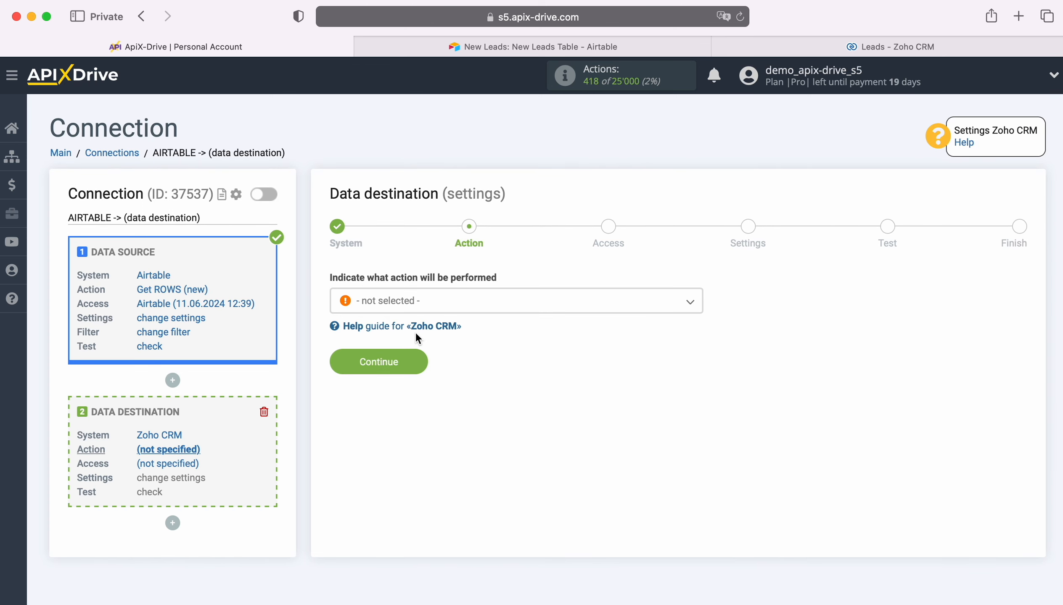
Choose Create LEAD as the Zoho CRM action
left_click(492, 301)
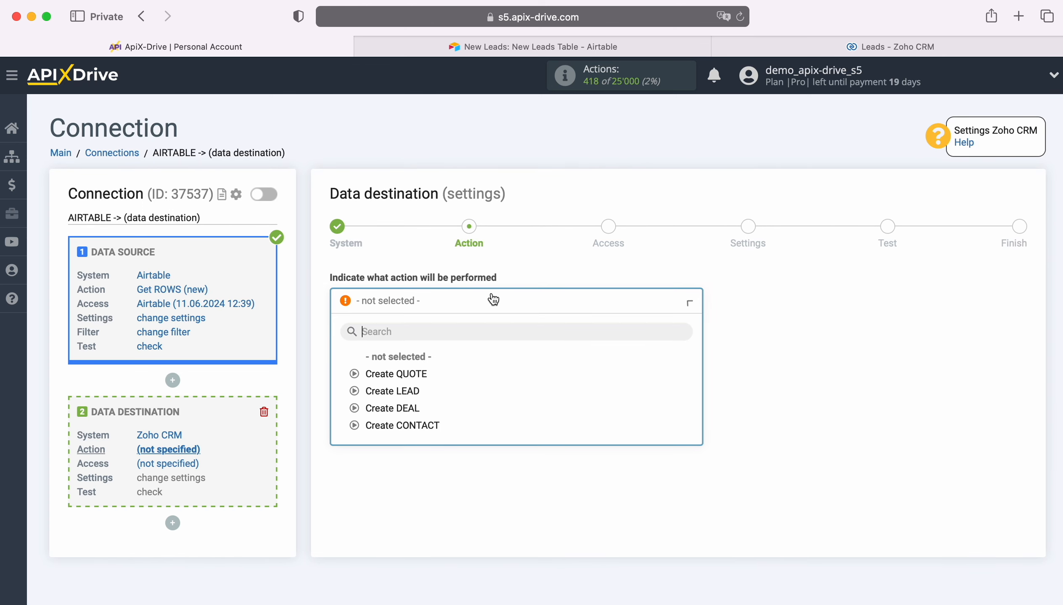
left_click(406, 389)
left_click(417, 362)
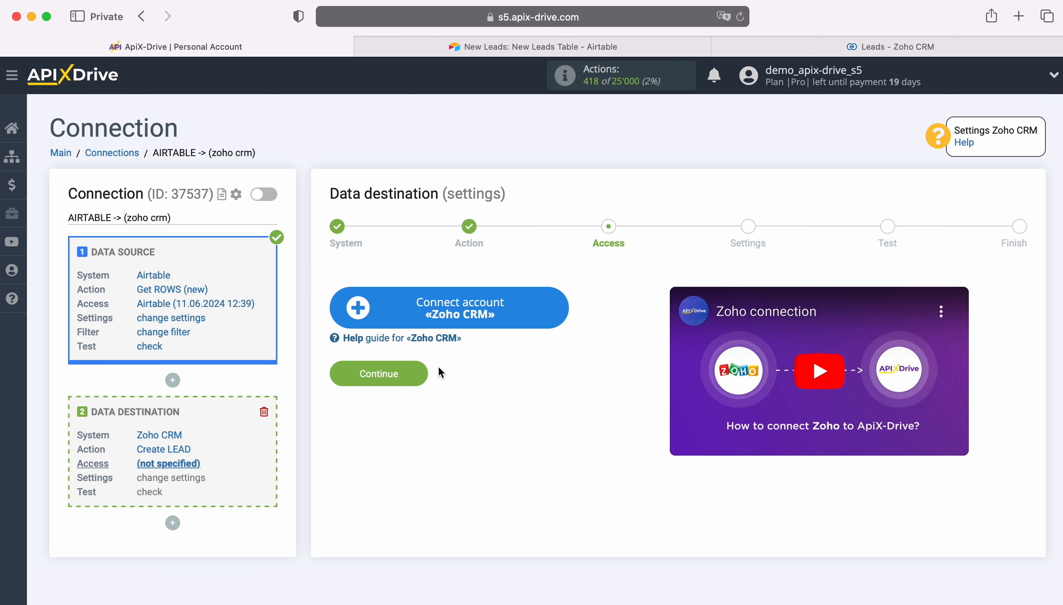
Sign in to Zoho with the account e-mail and password, and accept ApiX Drive access
left_click(551, 318)
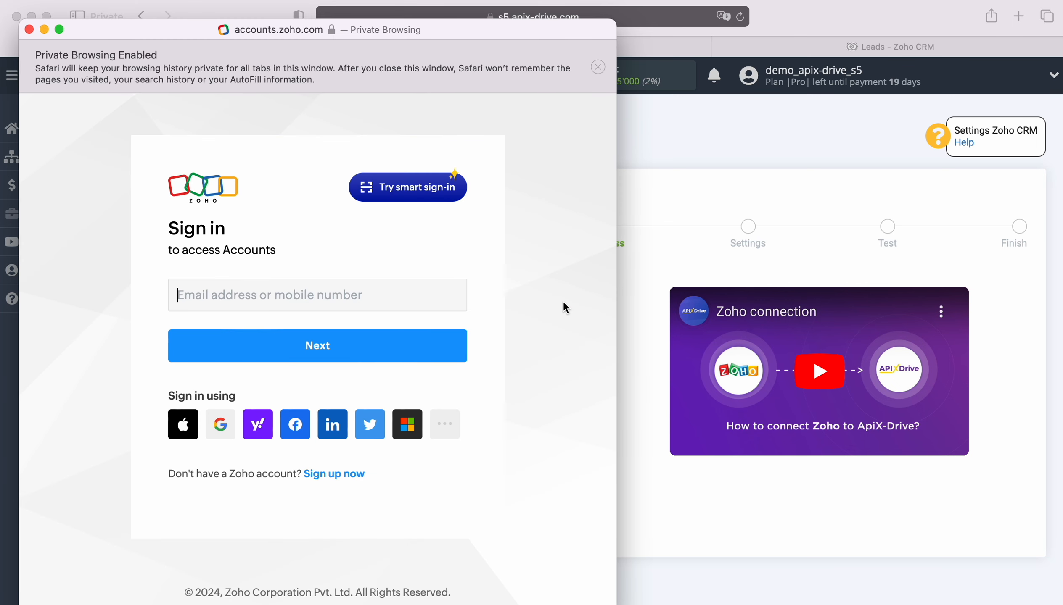
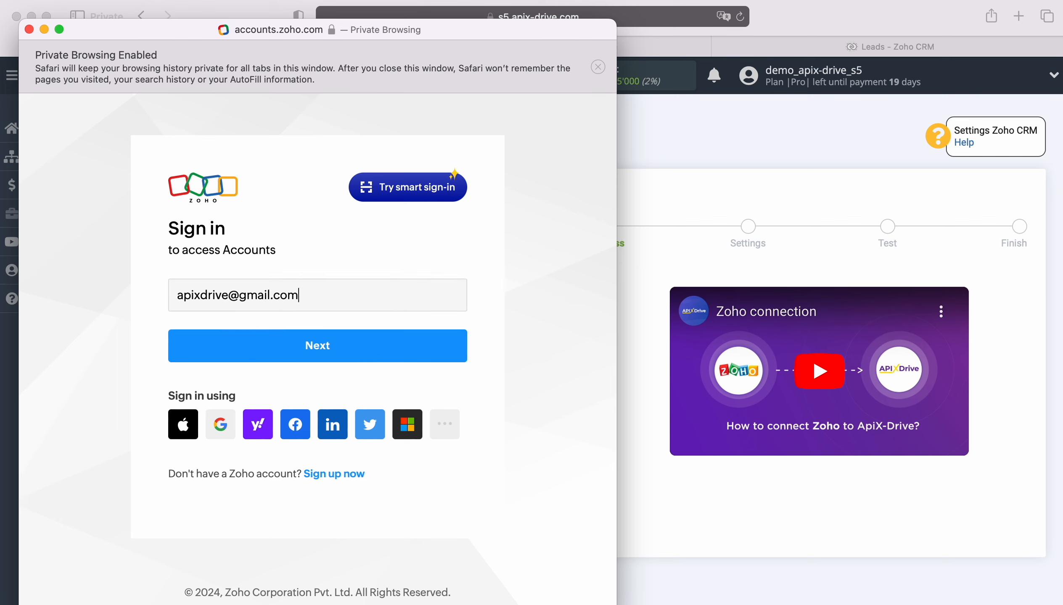
key("Return")
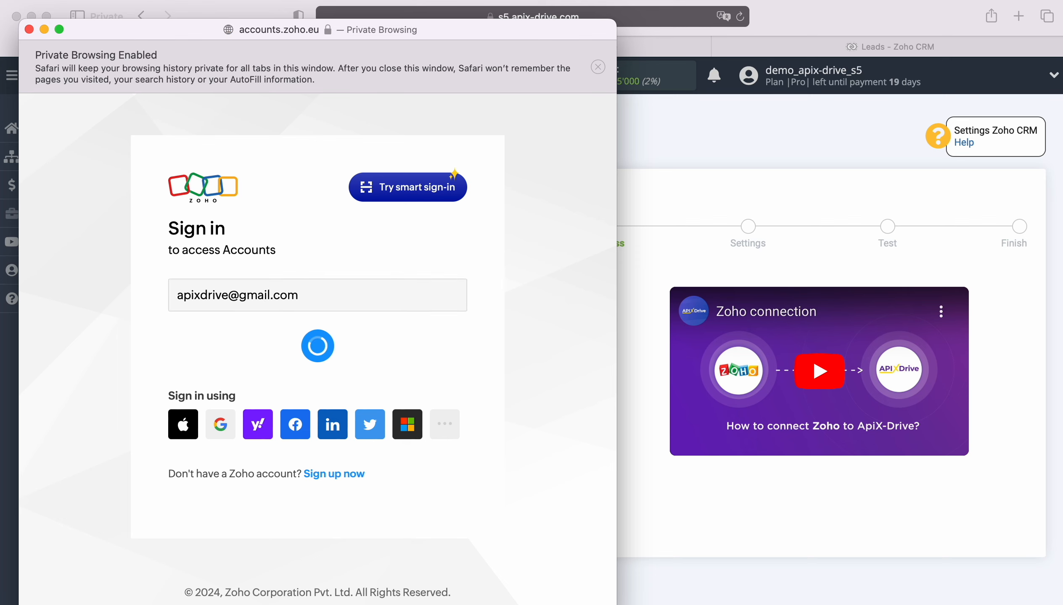
left_click(290, 378)
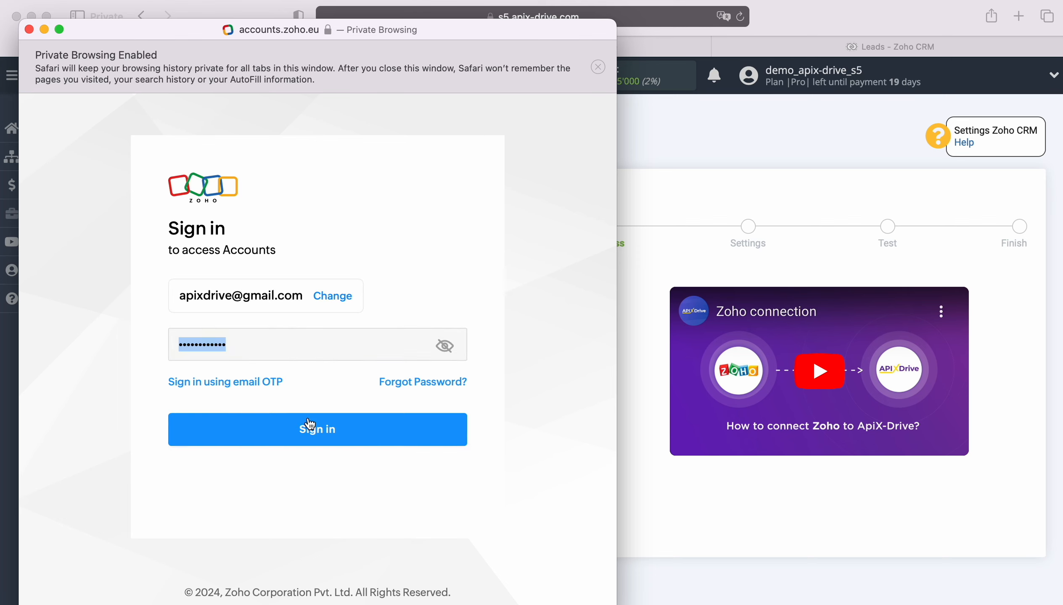
left_click(308, 424)
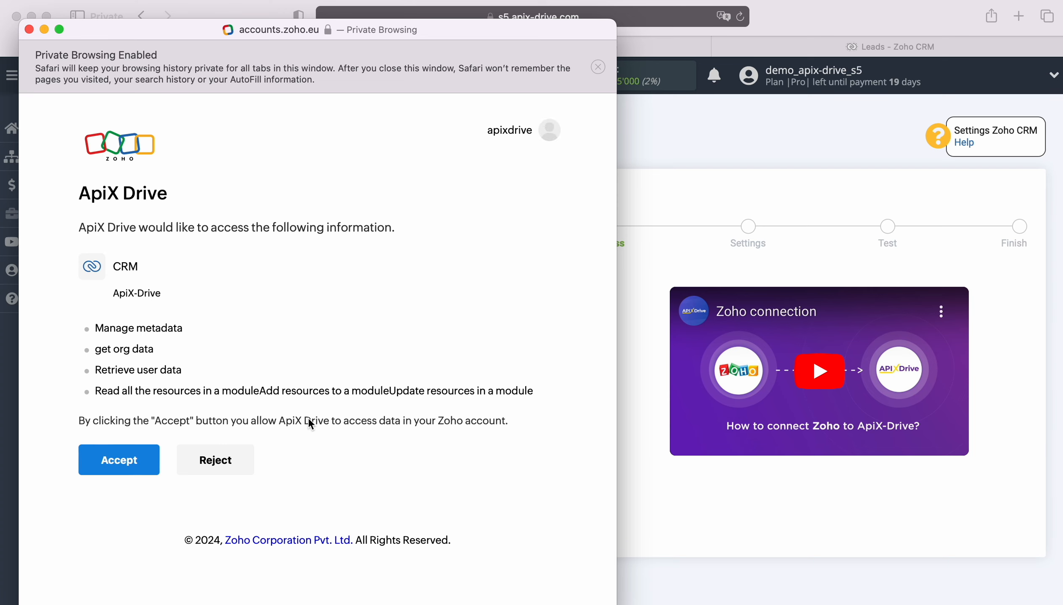
left_click(114, 464)
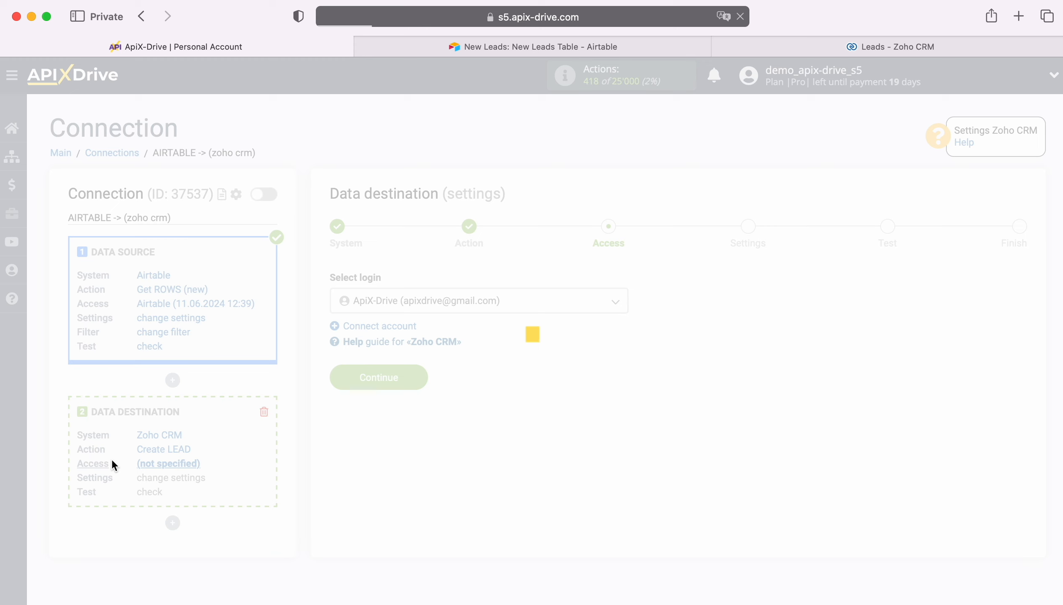
Select the newly connected Zoho CRM login for the destination
left_click(523, 308)
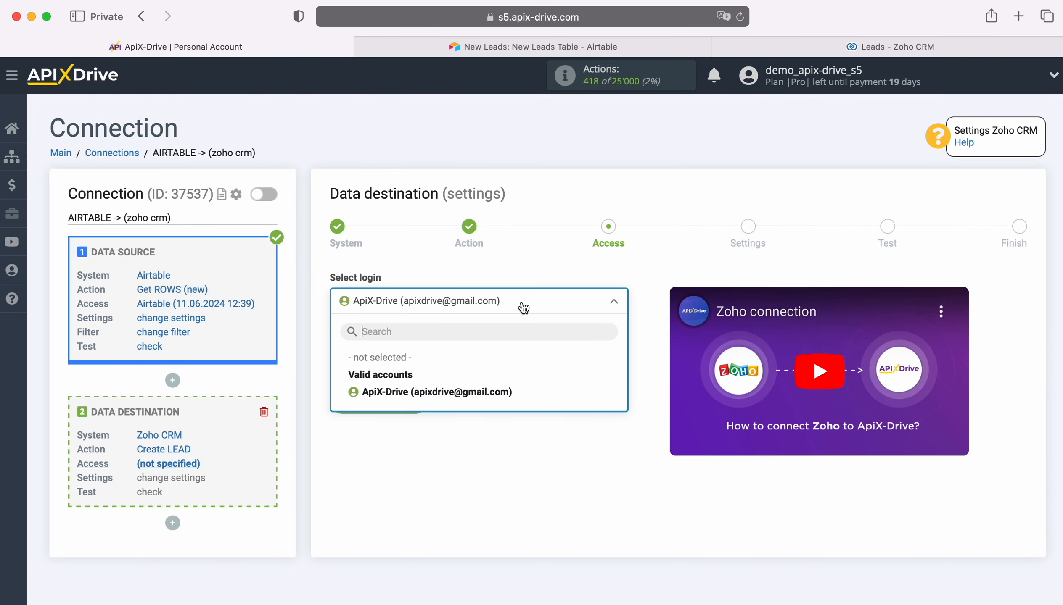
left_click(505, 384)
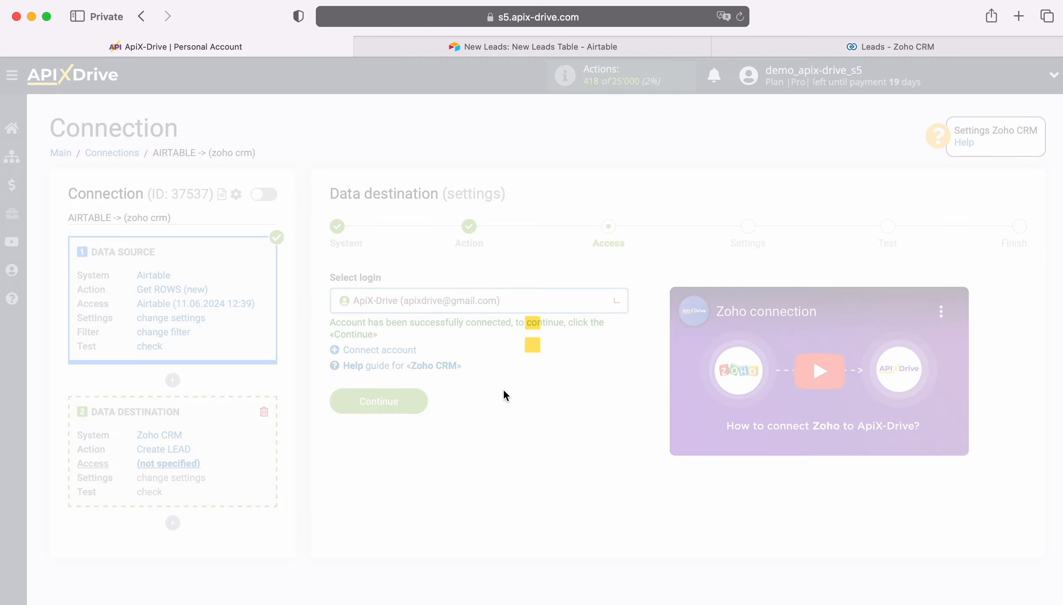
left_click(422, 401)
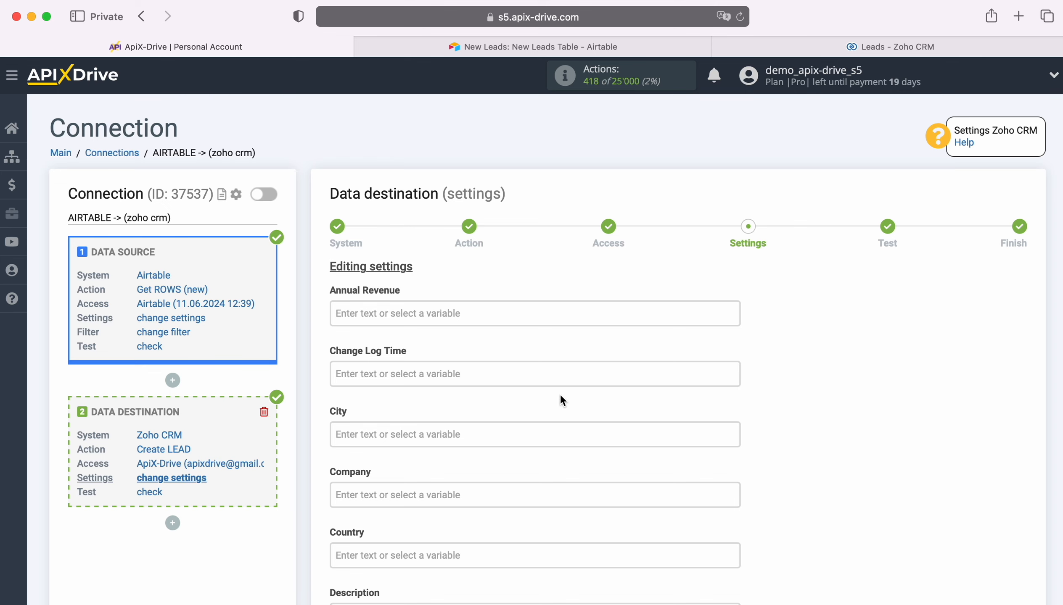
Map Airtable Email and First name into the lead's Email and First Name
scroll(561, 401, "down", 3)
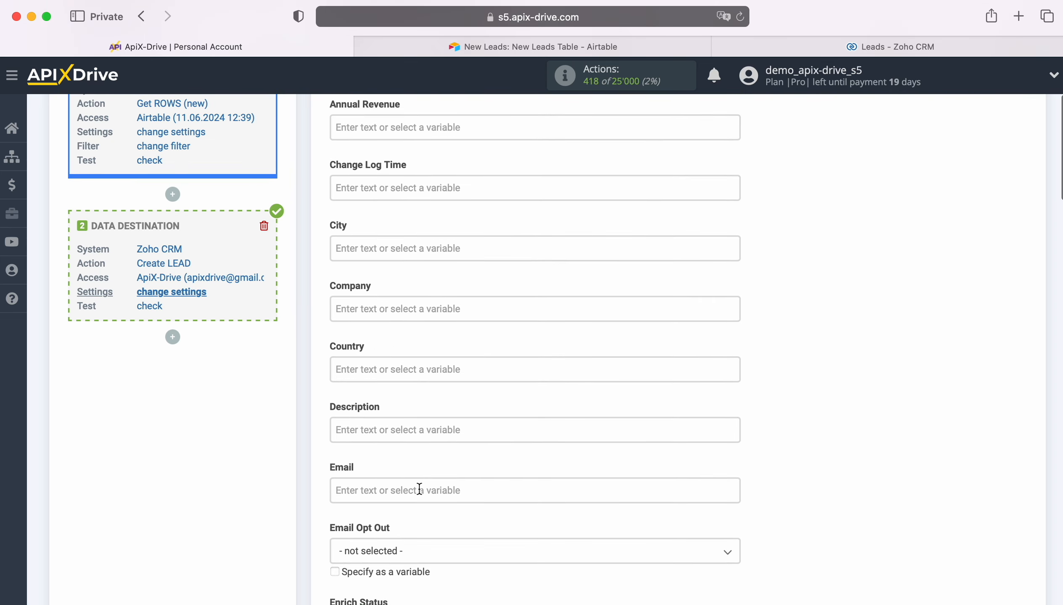
left_click(419, 489)
scroll(552, 421, "down", 3)
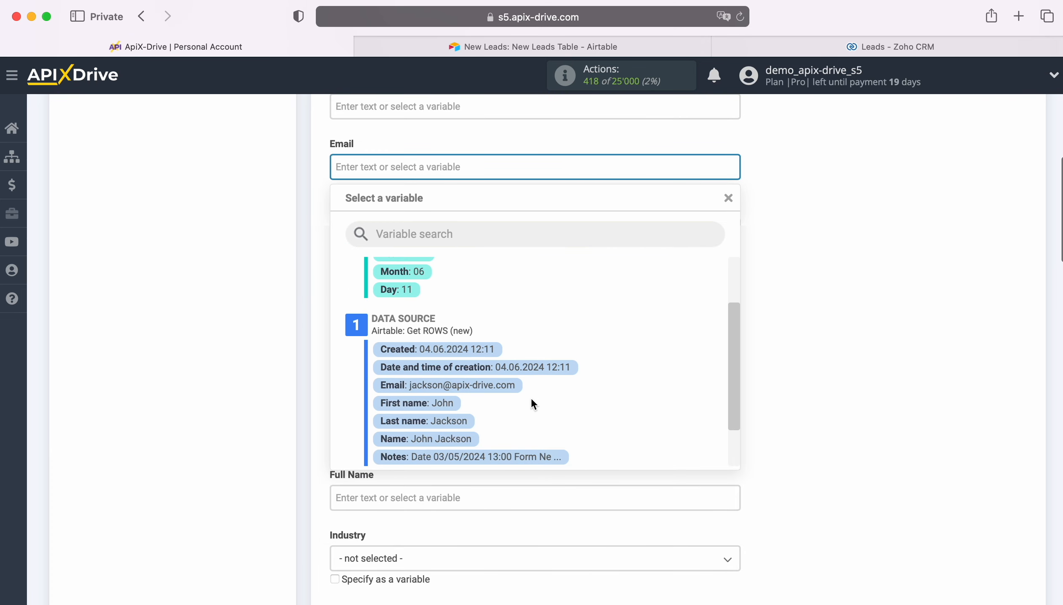
left_click(498, 387)
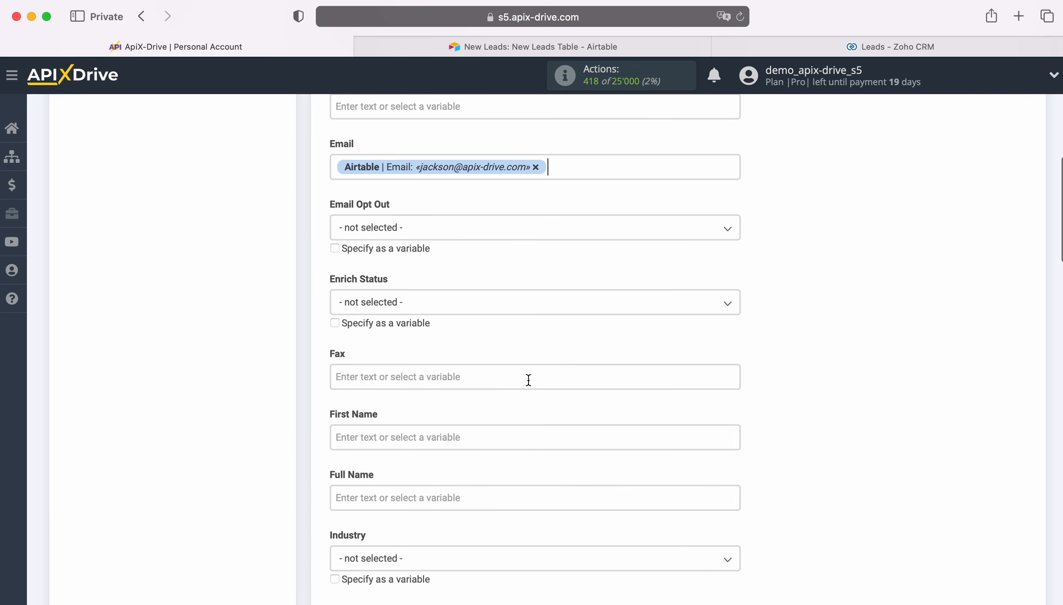
scroll(527, 380, "down", 2)
scroll(530, 380, "down", 4)
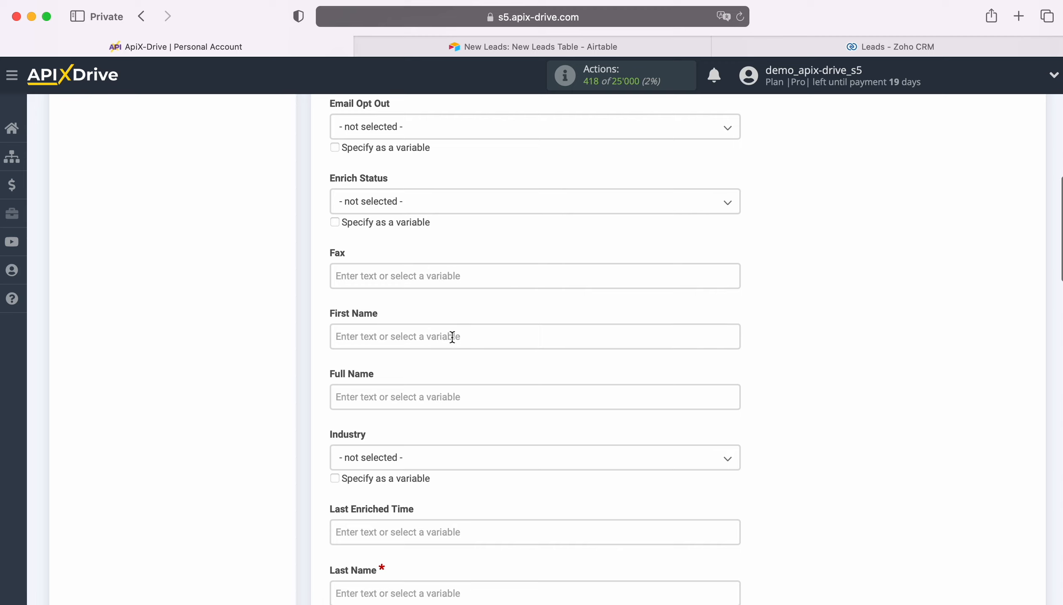
left_click(450, 335)
scroll(610, 373, "down", 3)
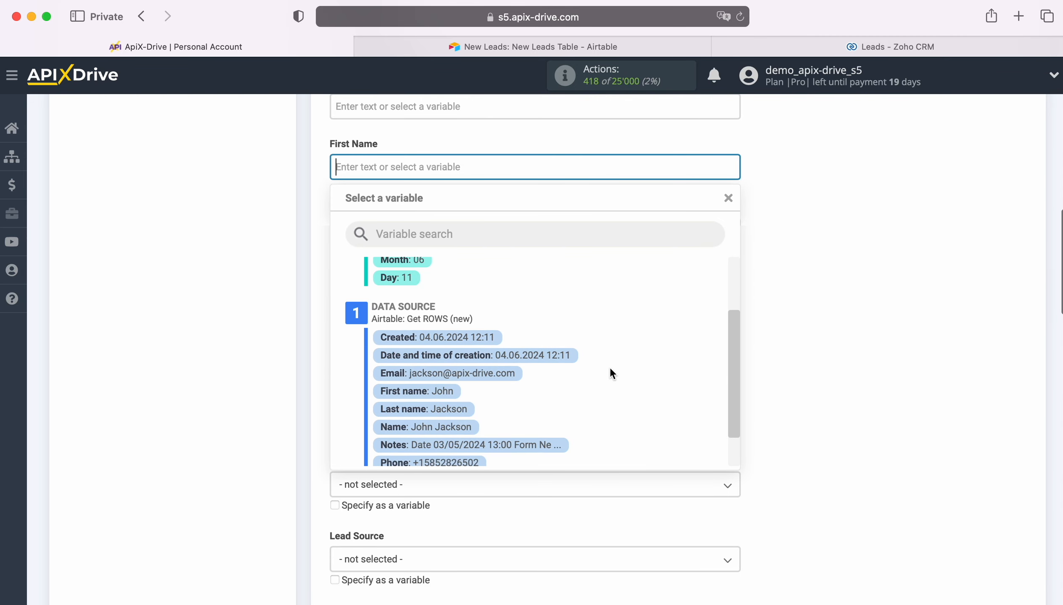
left_click(438, 394)
Fill Full Name with Airtable First and Last name, and Last Name with Last name
left_click(405, 230)
scroll(608, 359, "down", 3)
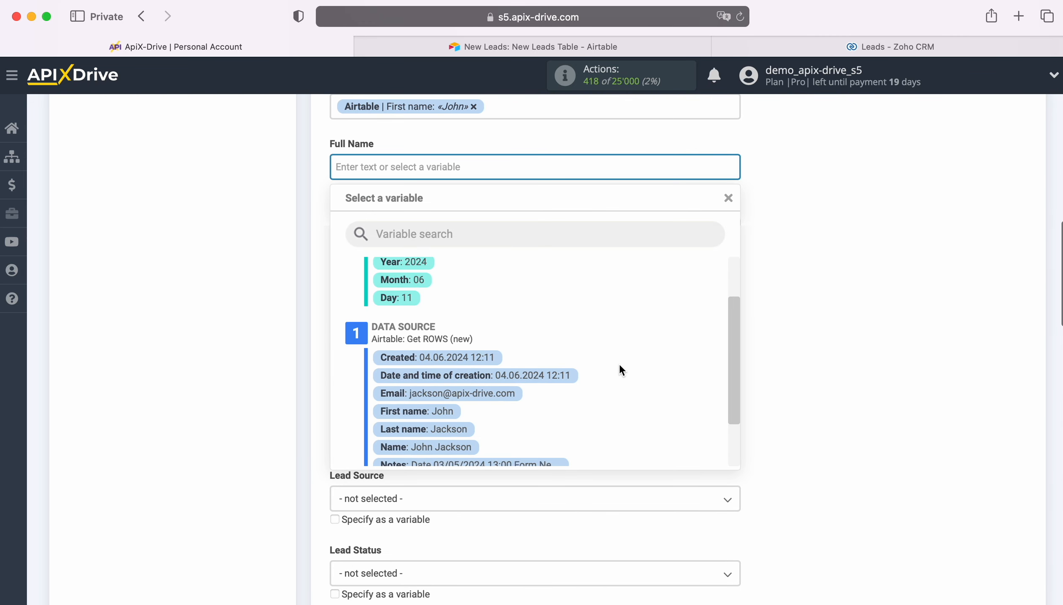
left_click(447, 392)
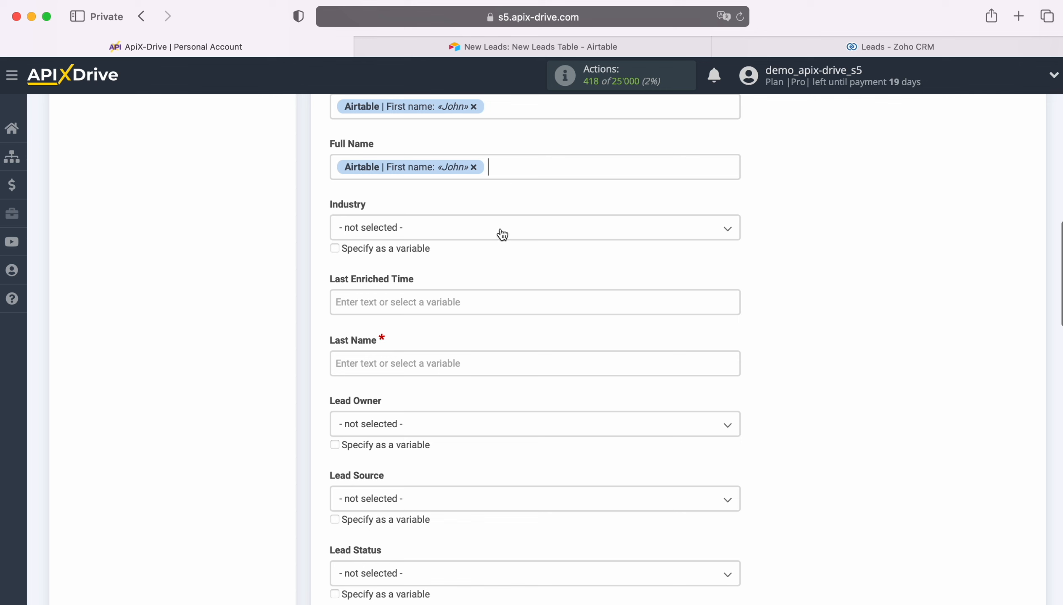
left_click(515, 168)
left_click(450, 409)
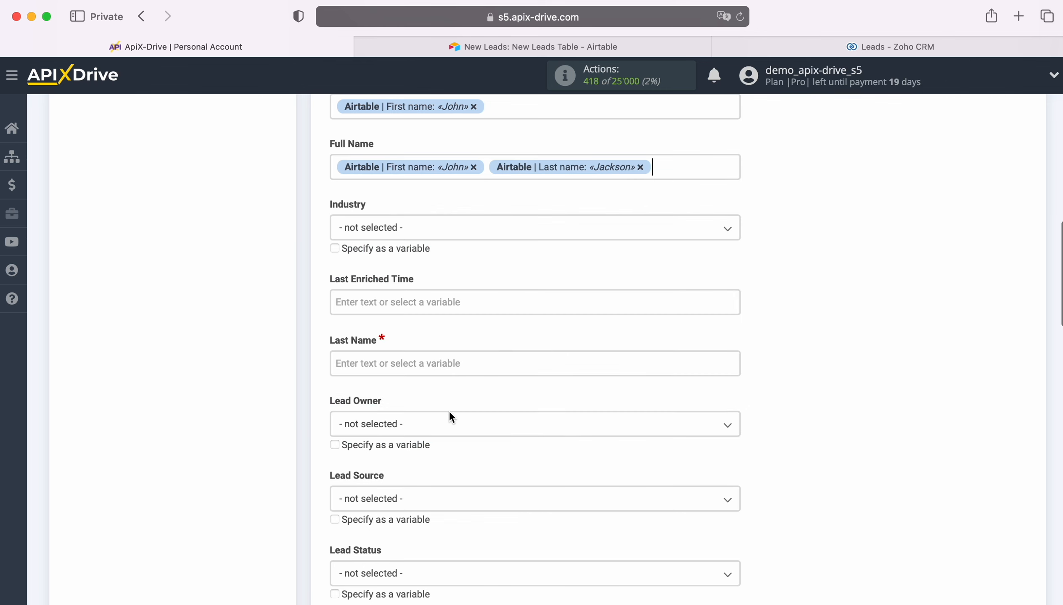
scroll(449, 411, "down", 3)
left_click(407, 291)
scroll(590, 358, "down", 5)
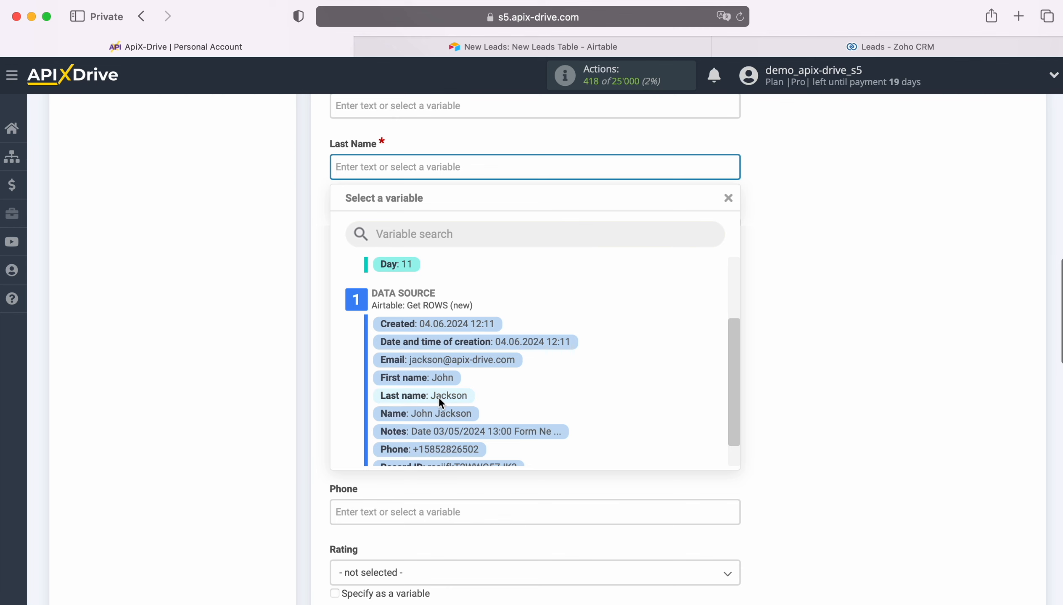
left_click(439, 397)
Set Lead Status to Attempted to Contact
scroll(509, 371, "down", 1)
scroll(509, 369, "down", 1)
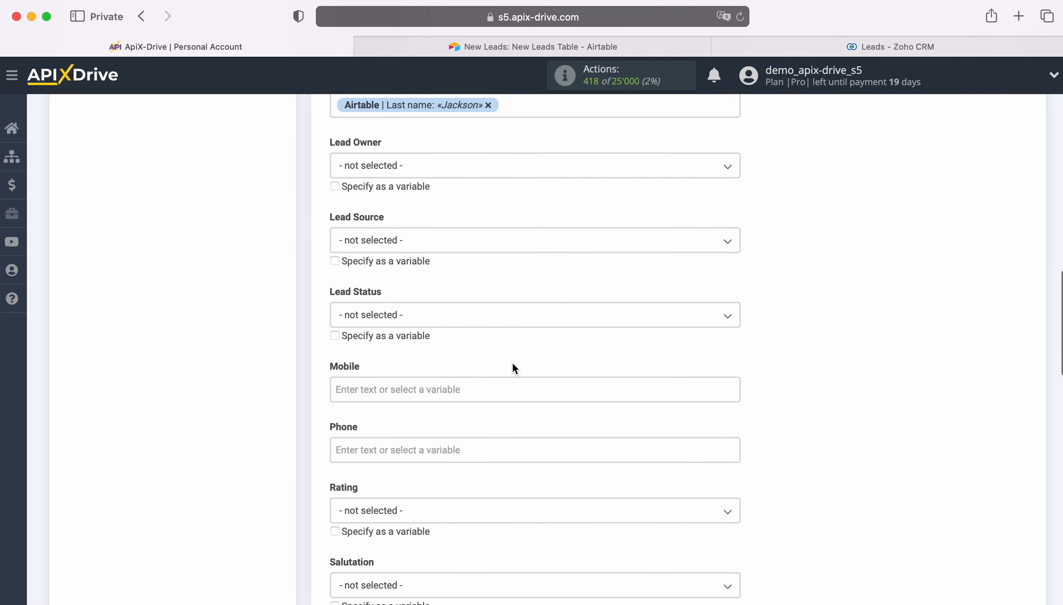
left_click(490, 323)
left_click(396, 406)
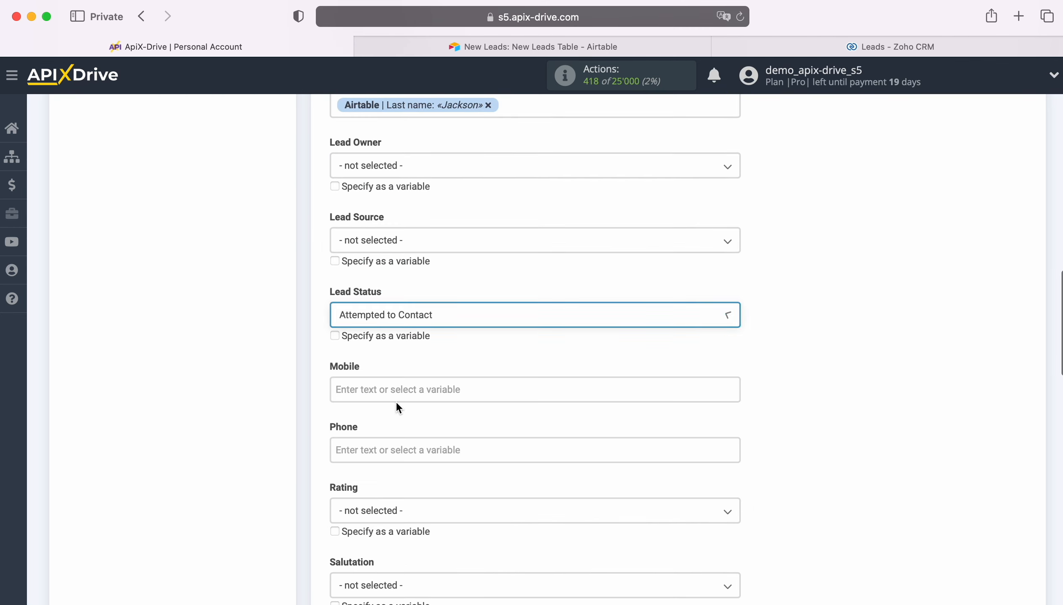
scroll(480, 380, "down", 2)
left_click(453, 333)
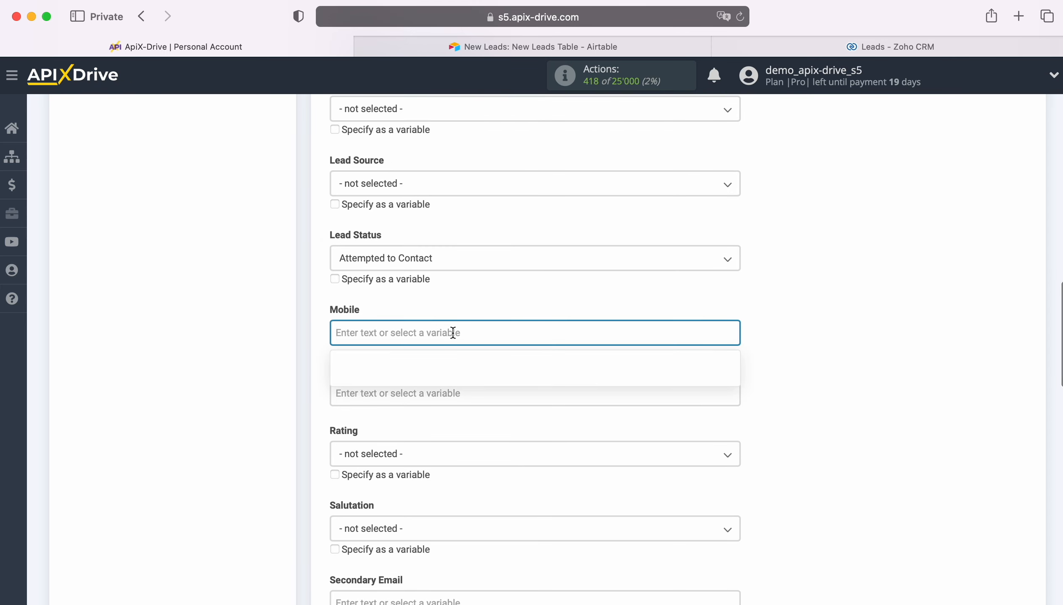
Fill both Mobile and Phone with the Airtable Phone value
scroll(453, 331, "down", 4)
scroll(573, 355, "down", 3)
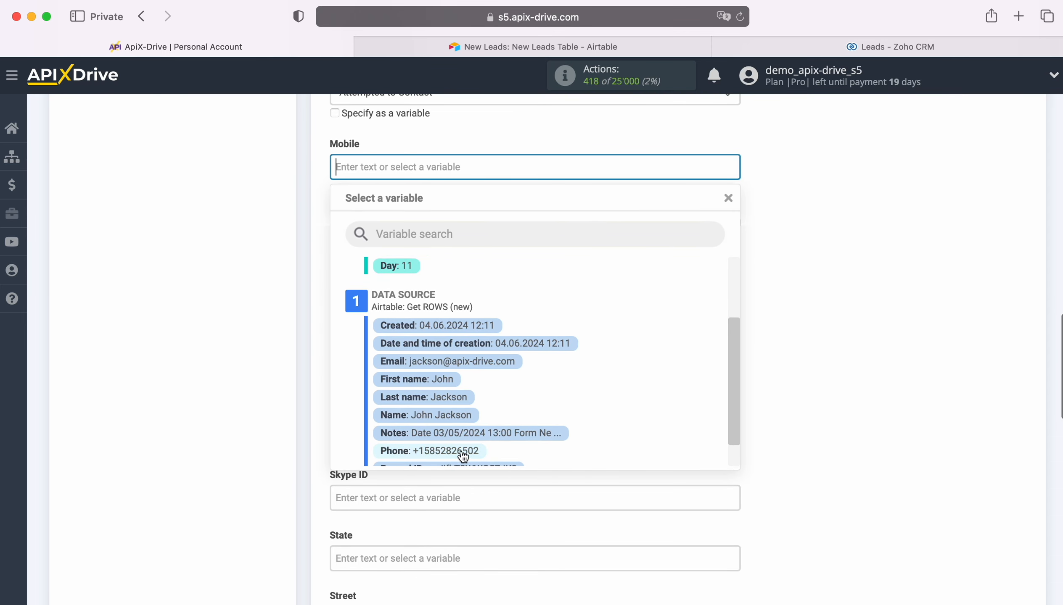
left_click(459, 453)
left_click(430, 227)
scroll(592, 390, "down", 1)
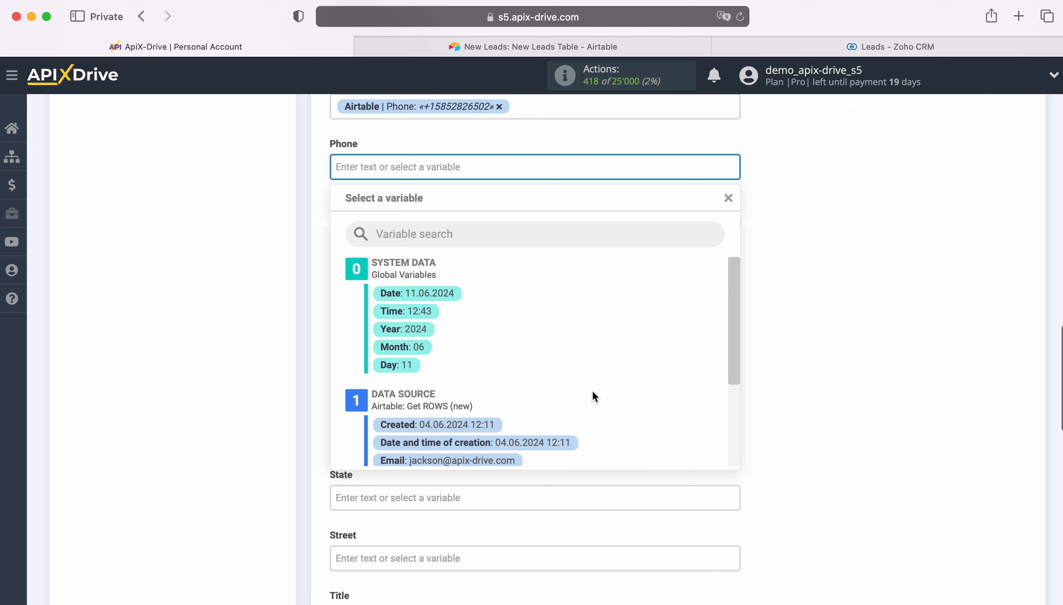
scroll(592, 390, "down", 3)
left_click(476, 442)
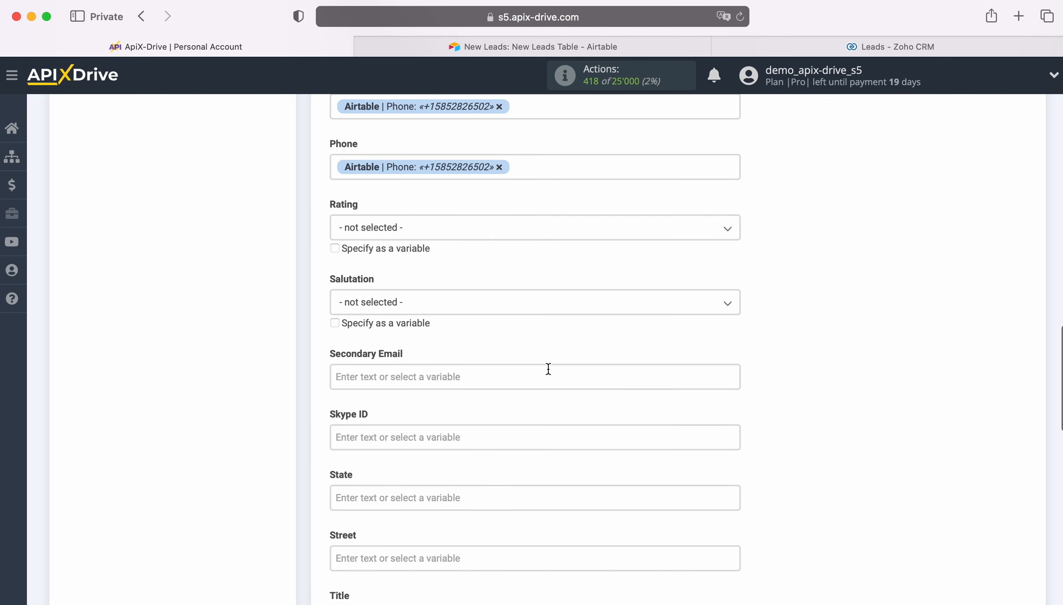
scroll(548, 367, "down", 3)
scroll(552, 370, "down", 4)
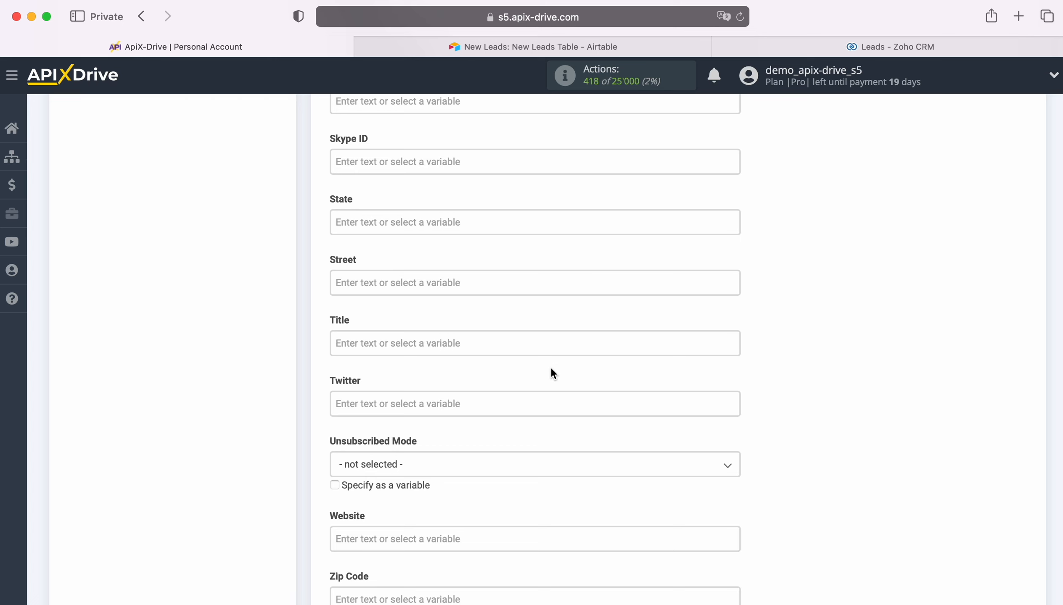
Set the lead Title to 'New ROW from AiRTable' plus Airtable Name, and save
left_click(441, 349)
scroll(437, 350, "down", 4)
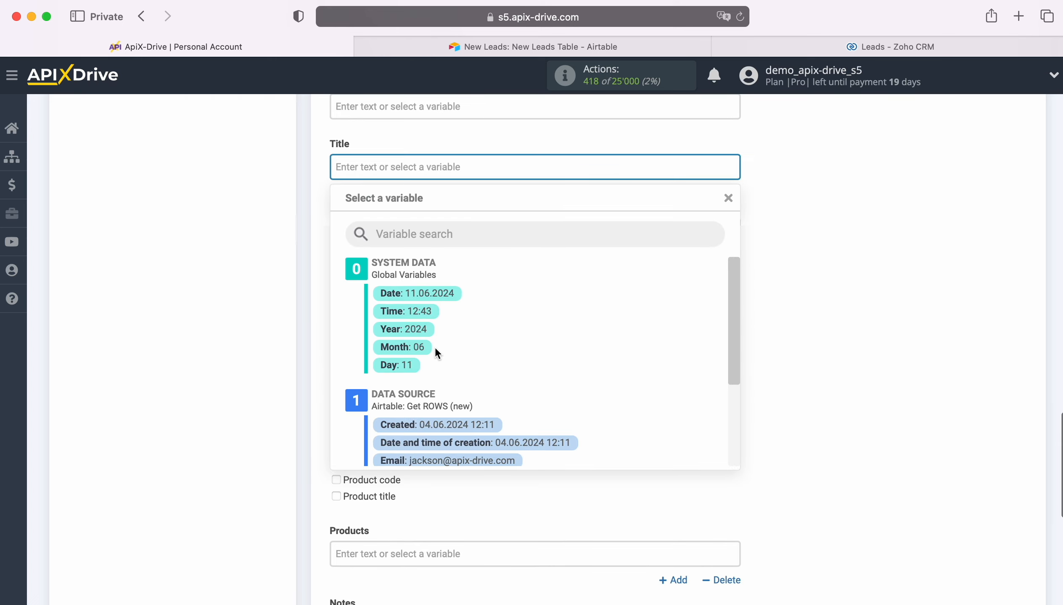
type("New ROW from ")
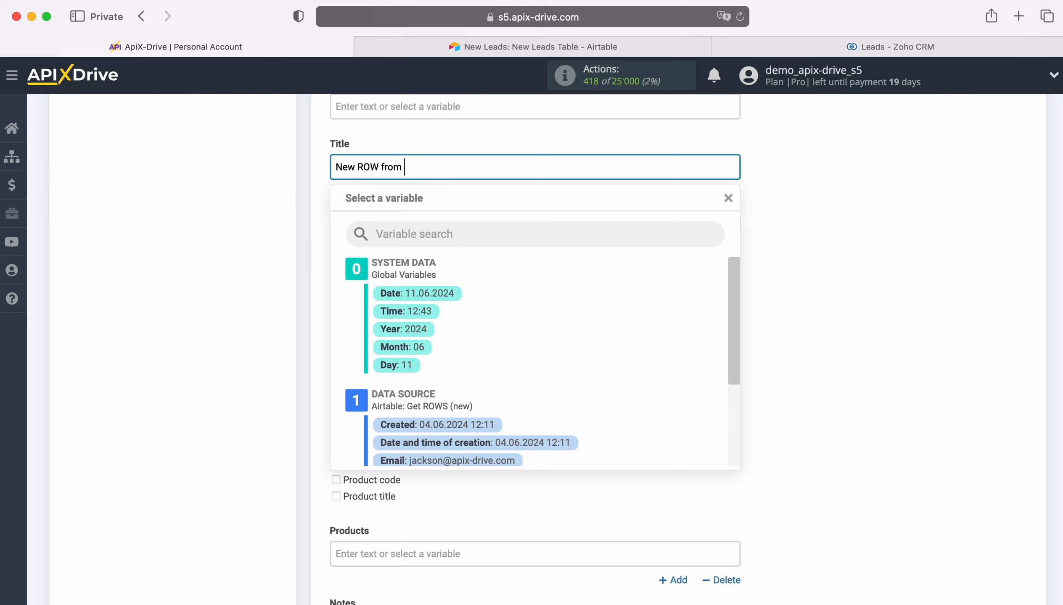
type("AiRTable")
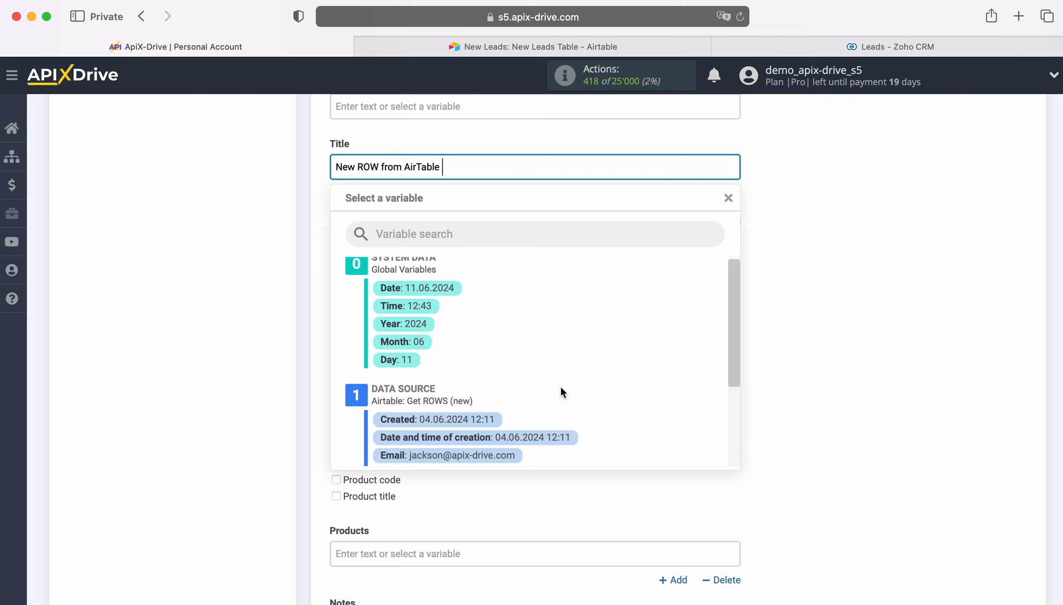
scroll(561, 386, "down", 2)
left_click(455, 432)
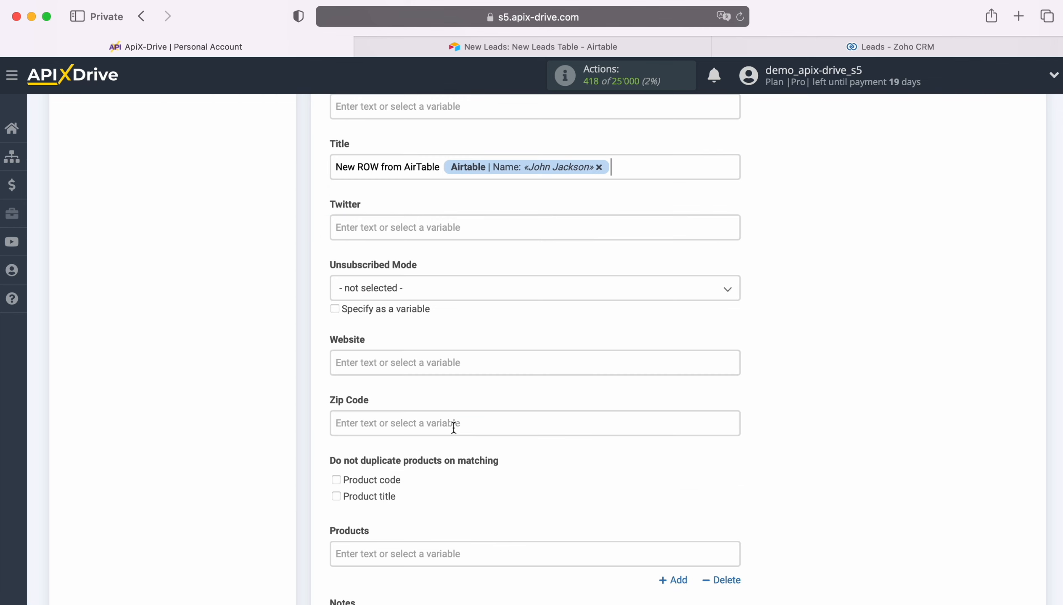
scroll(453, 427, "down", 5)
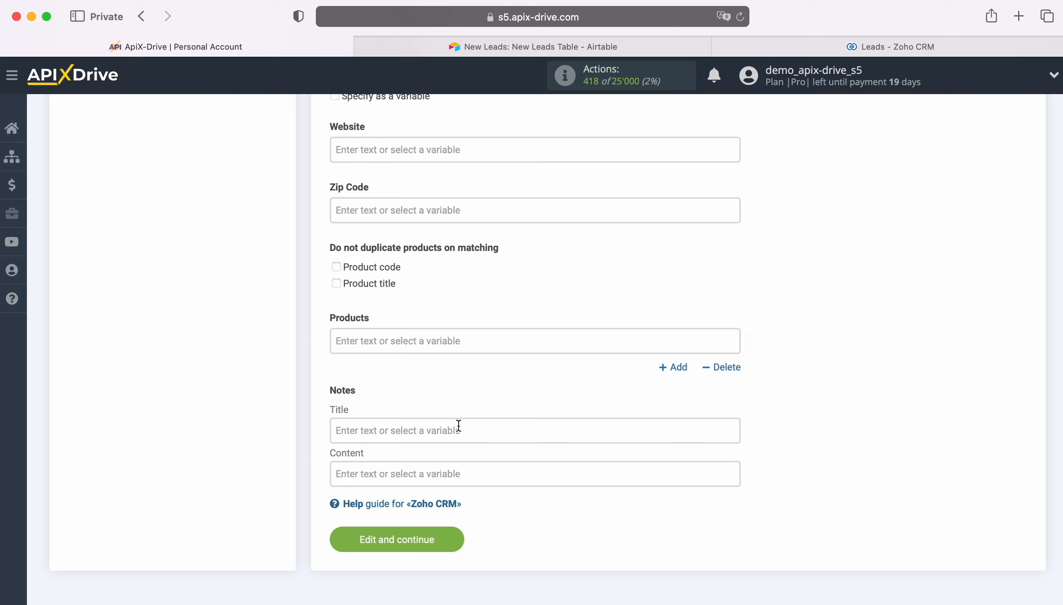
left_click(454, 539)
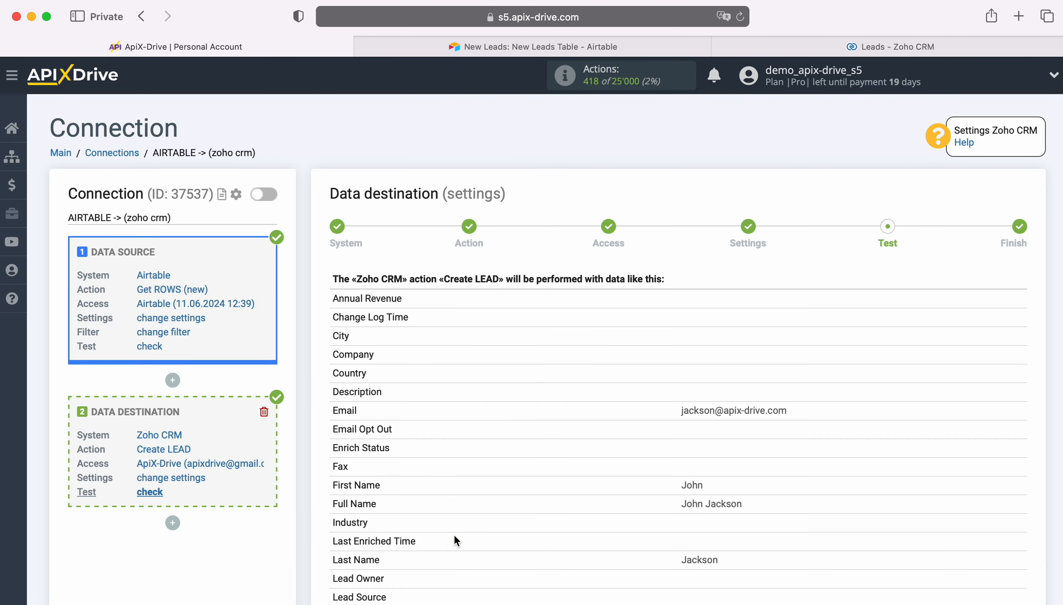
Send the sample lead to Zoho CRM as test data and view the Leads list
scroll(974, 402, "down", 4)
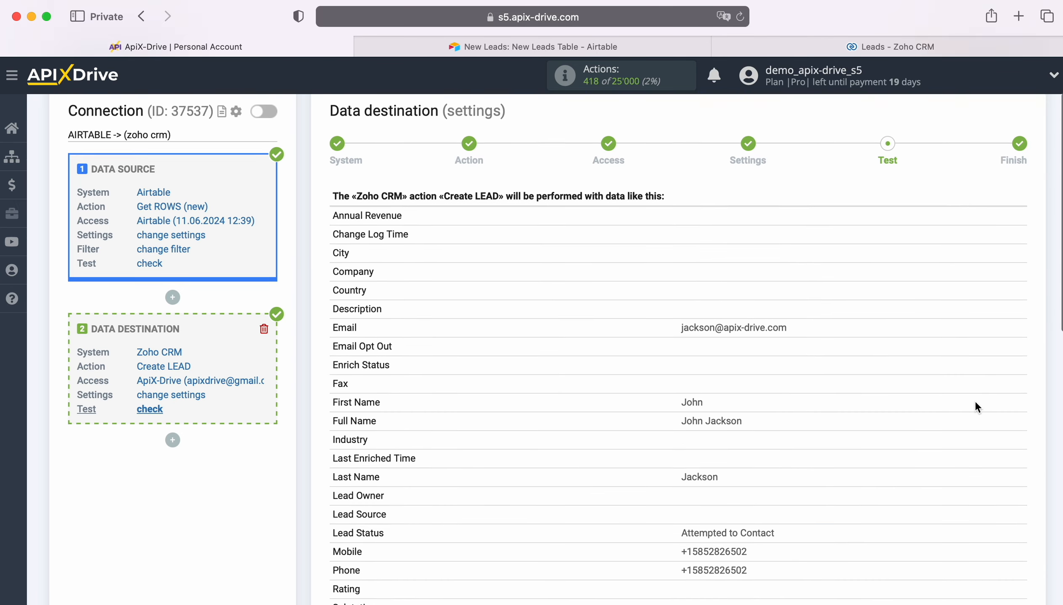
scroll(976, 404, "down", 3)
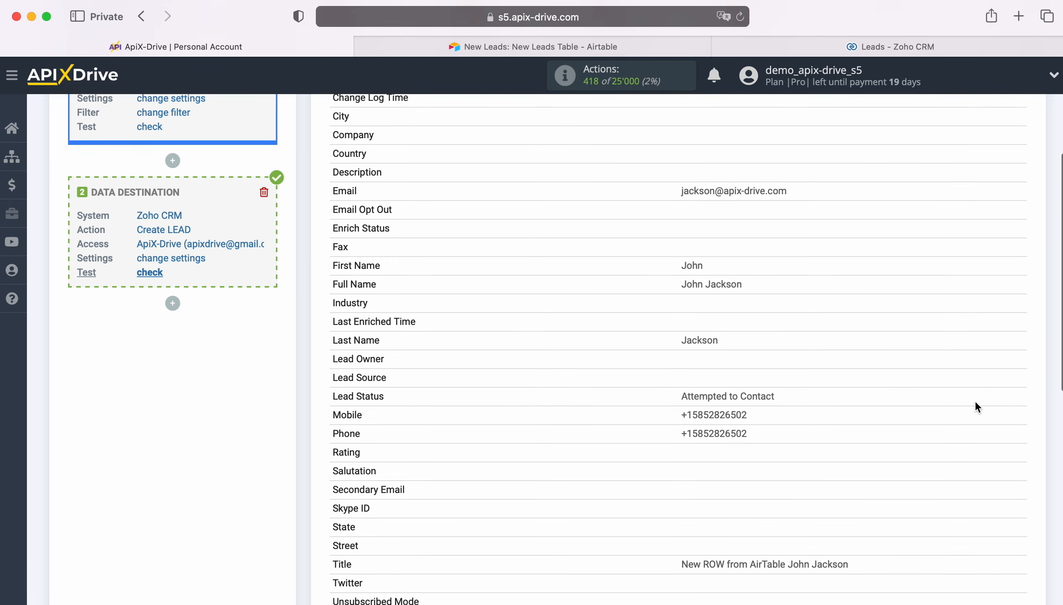
scroll(976, 404, "down", 4)
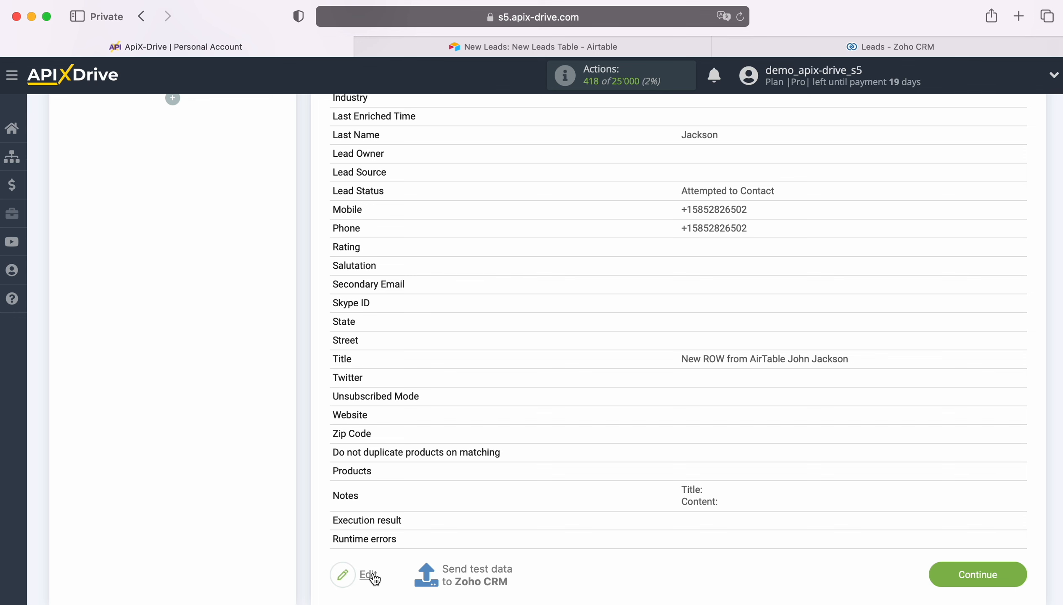
left_click(476, 573)
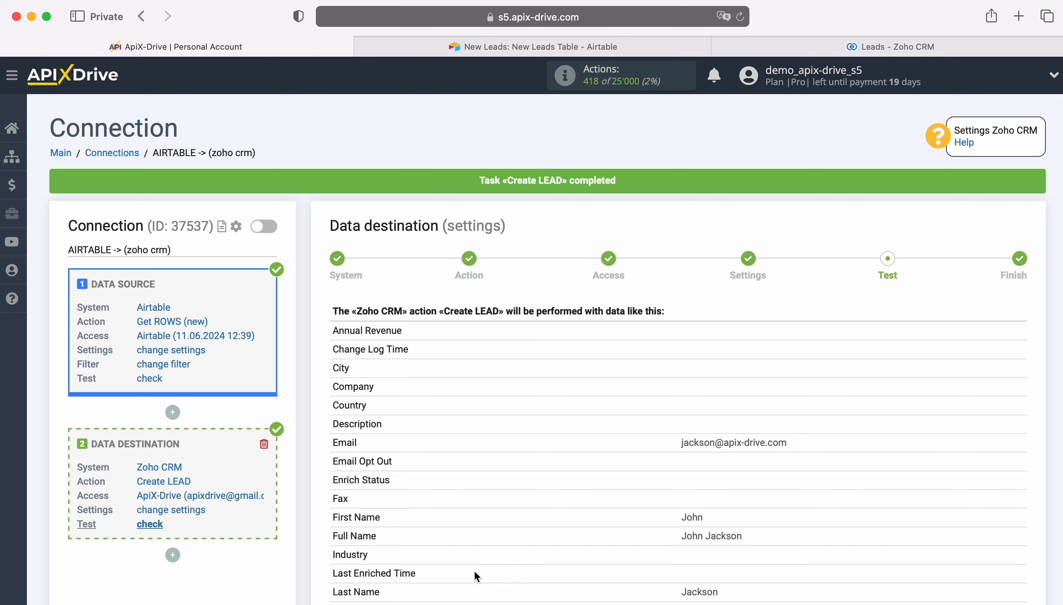
left_click(852, 46)
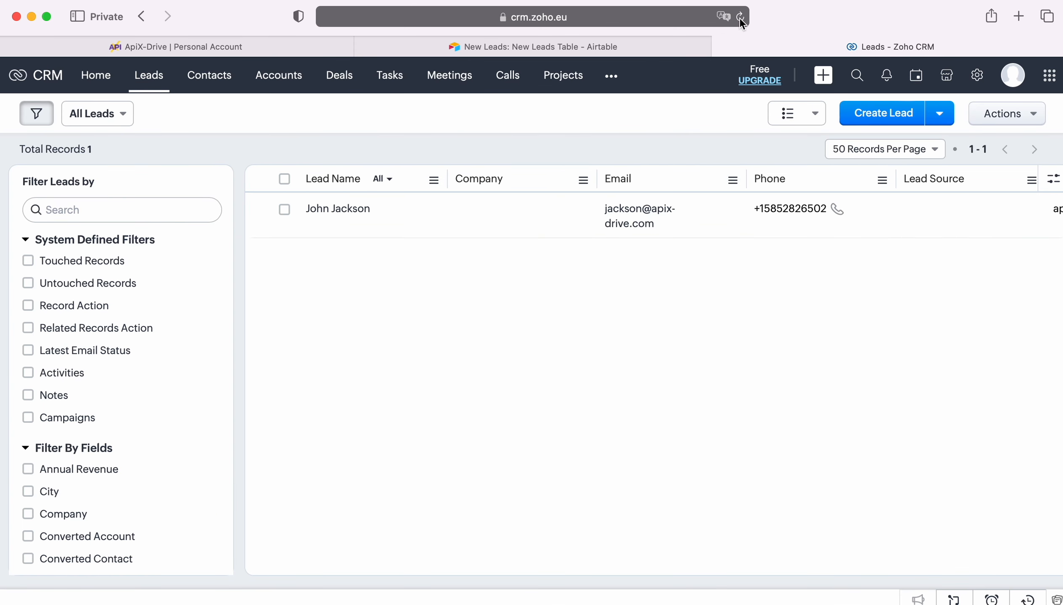
Review the new Zoho CRM lead's imported Title, status and phone fields, then go back to ApiX-Drive
left_click(360, 209)
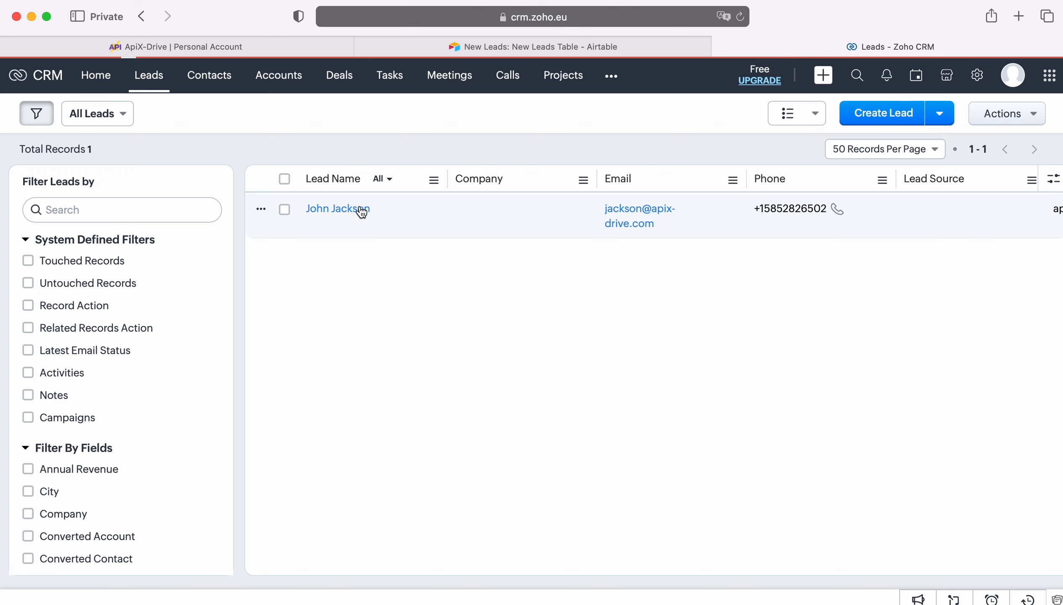
scroll(971, 299, "down", 5)
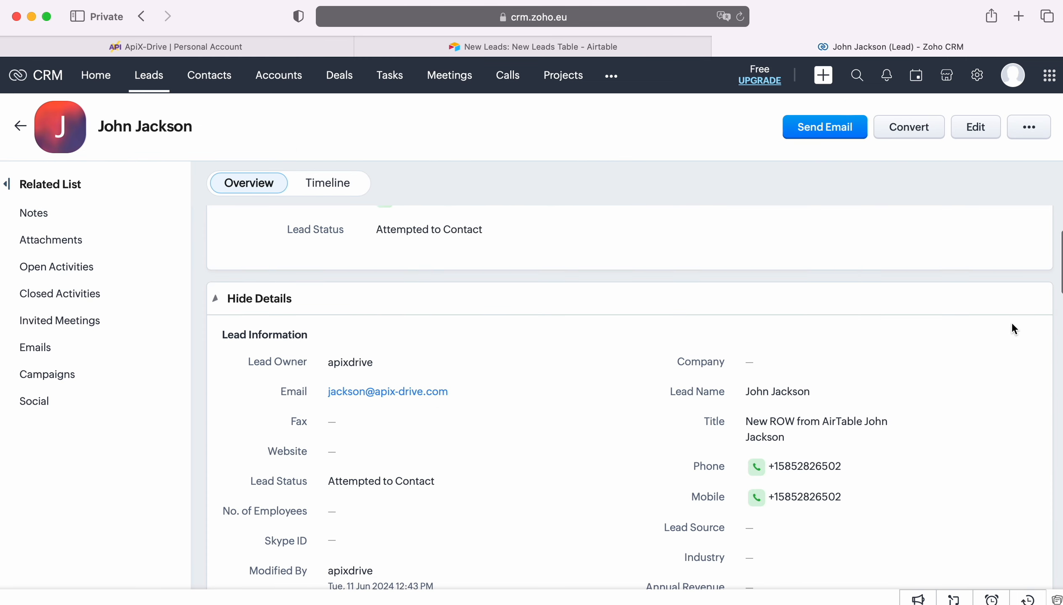
scroll(1013, 327, "down", 6)
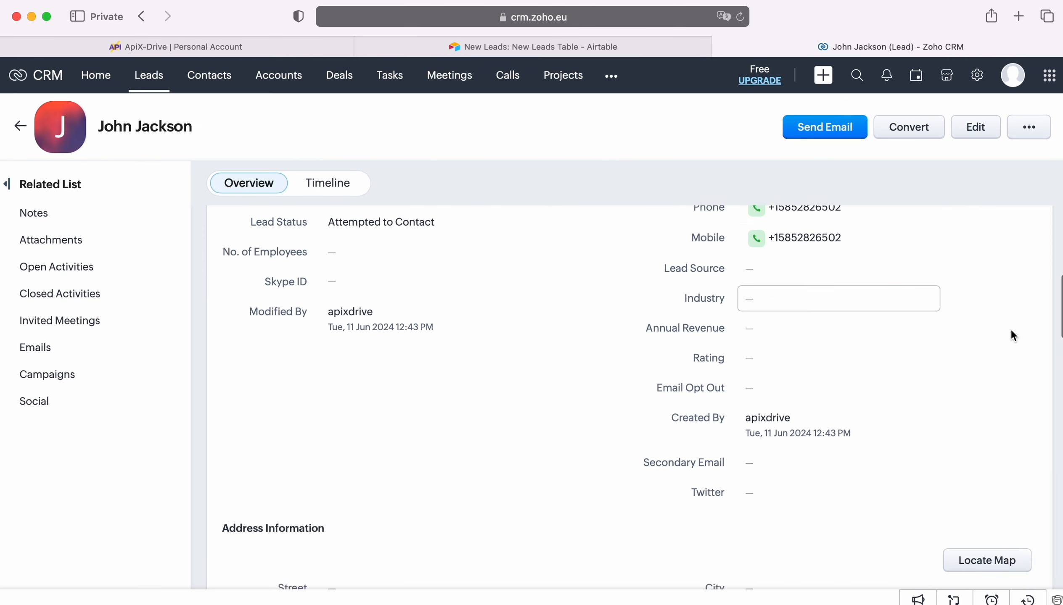
scroll(1013, 335, "down", 10)
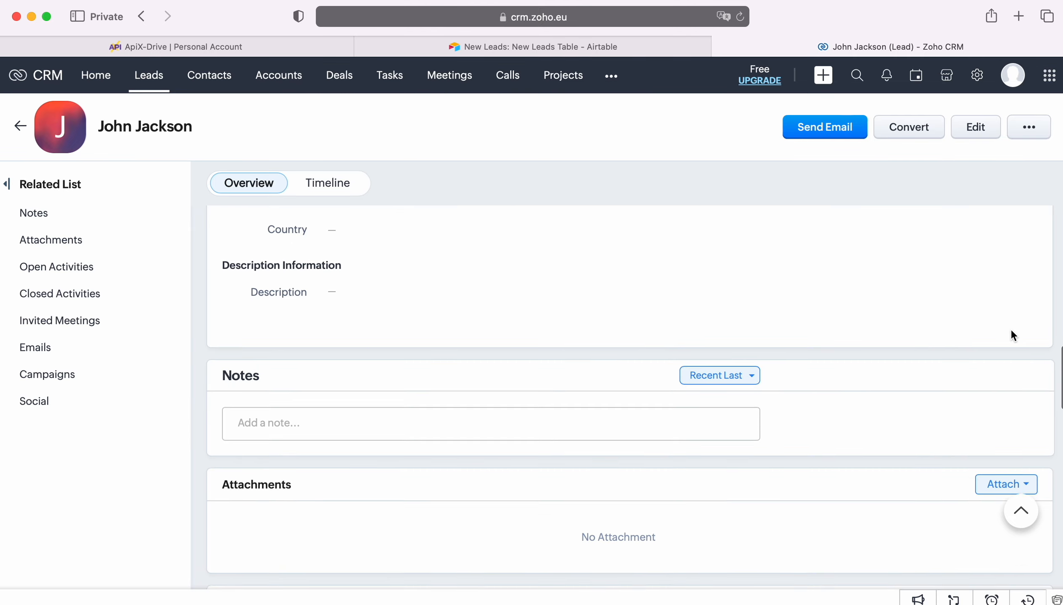
scroll(1013, 336, "down", 11)
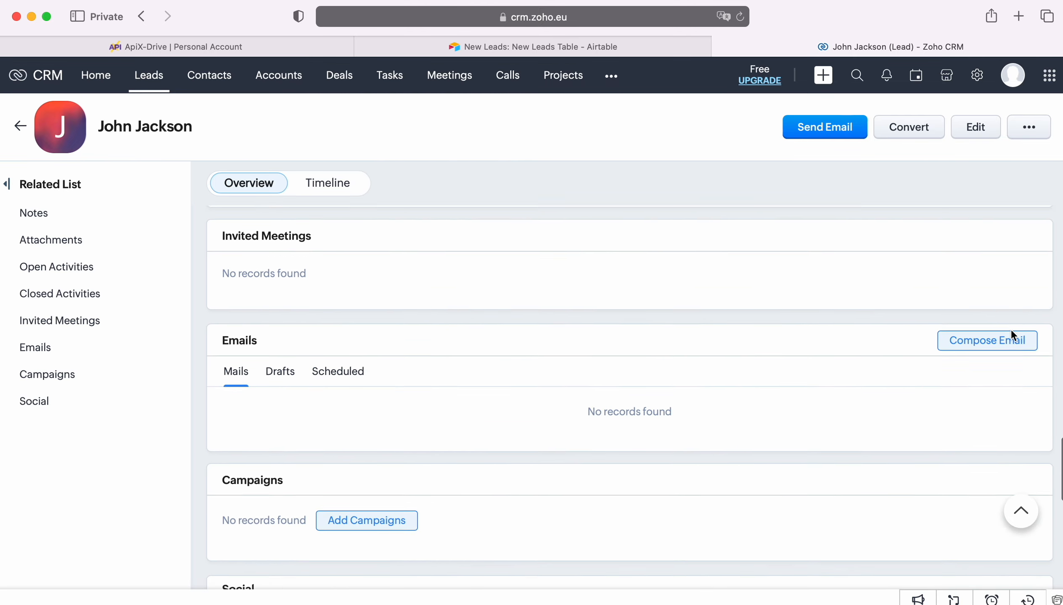
scroll(1013, 336, "down", 4)
scroll(1013, 336, "up", 12)
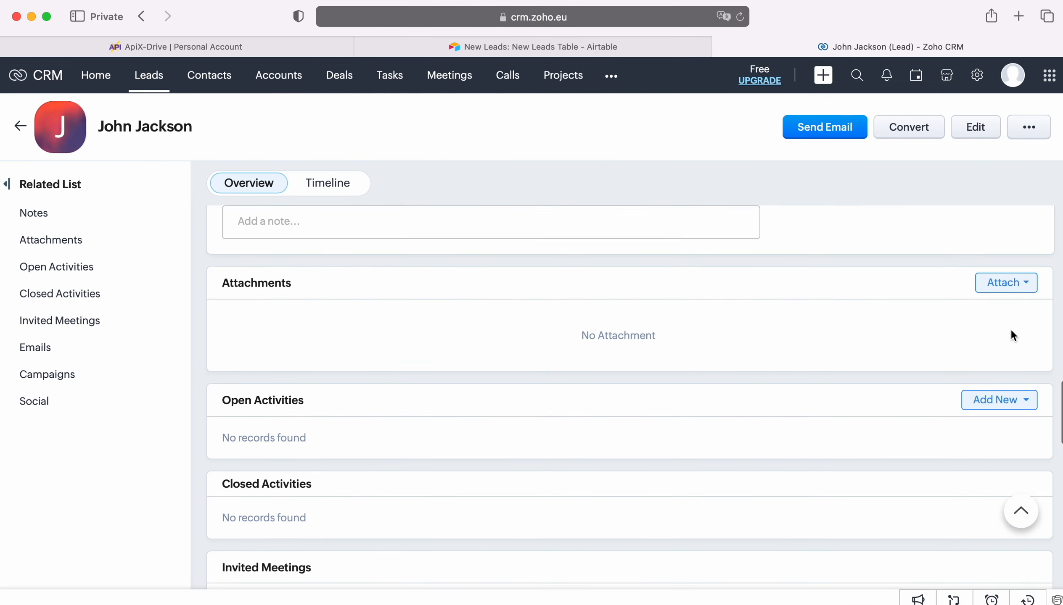
scroll(1013, 336, "up", 13)
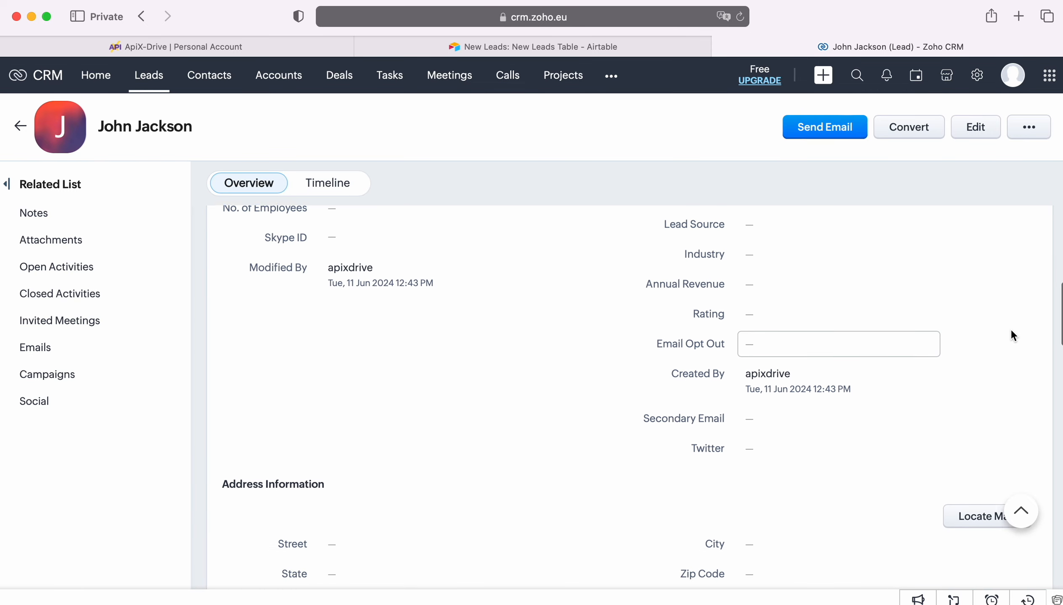
scroll(1012, 331, "up", 5)
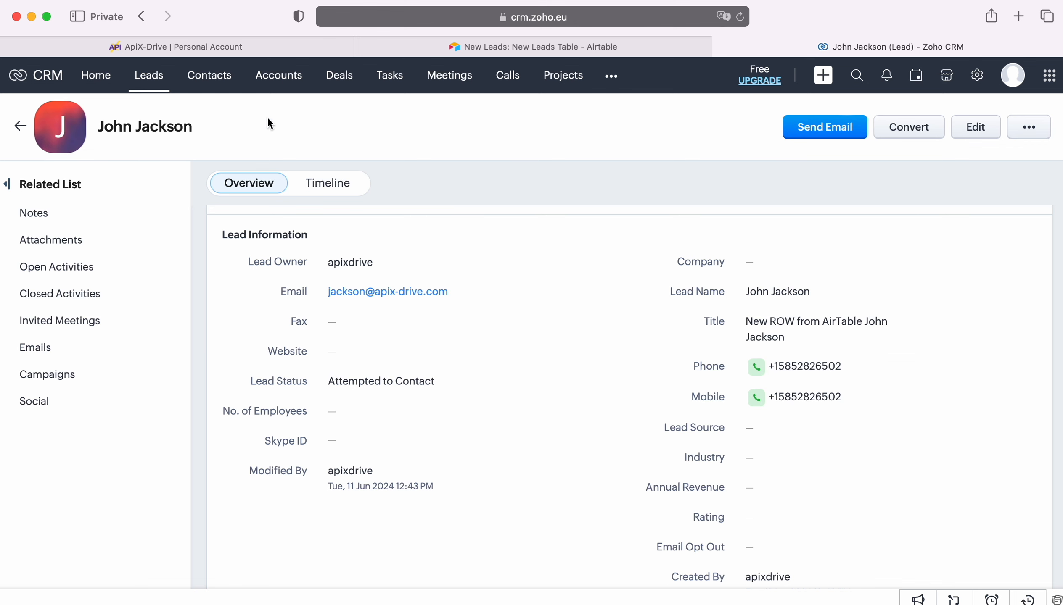
left_click(191, 47)
Continue past the Test step and enable auto-update for the AIRTABLE -> Zoho CRM connection
scroll(928, 435, "down", 10)
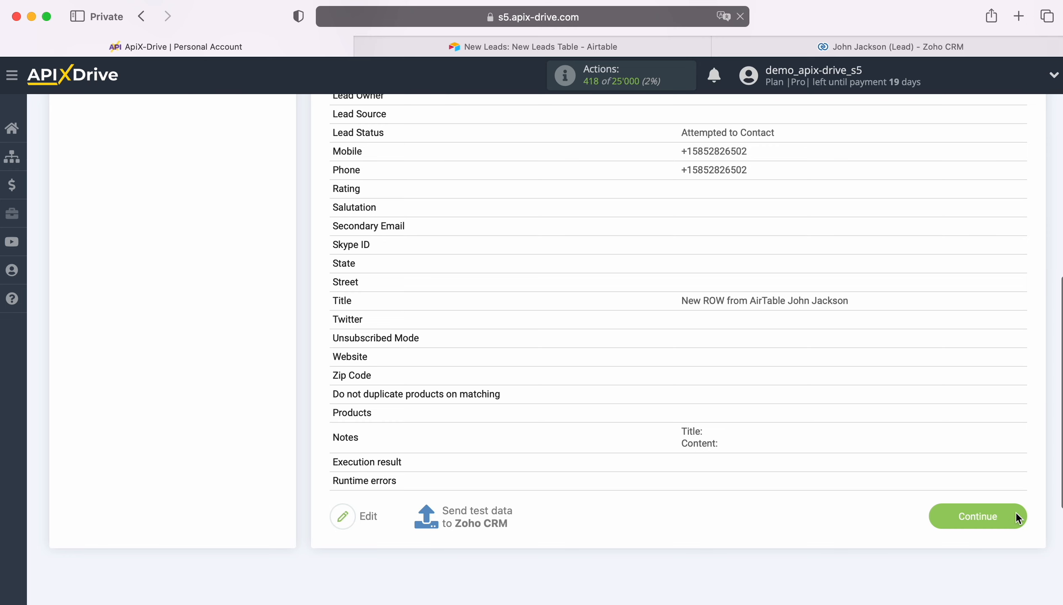
left_click(1015, 512)
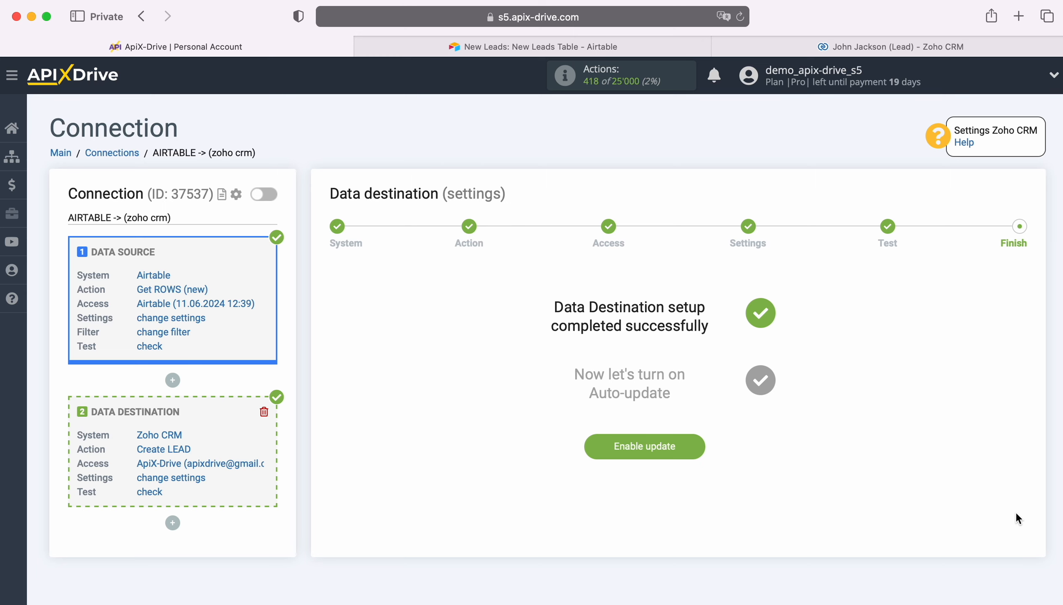
left_click(692, 445)
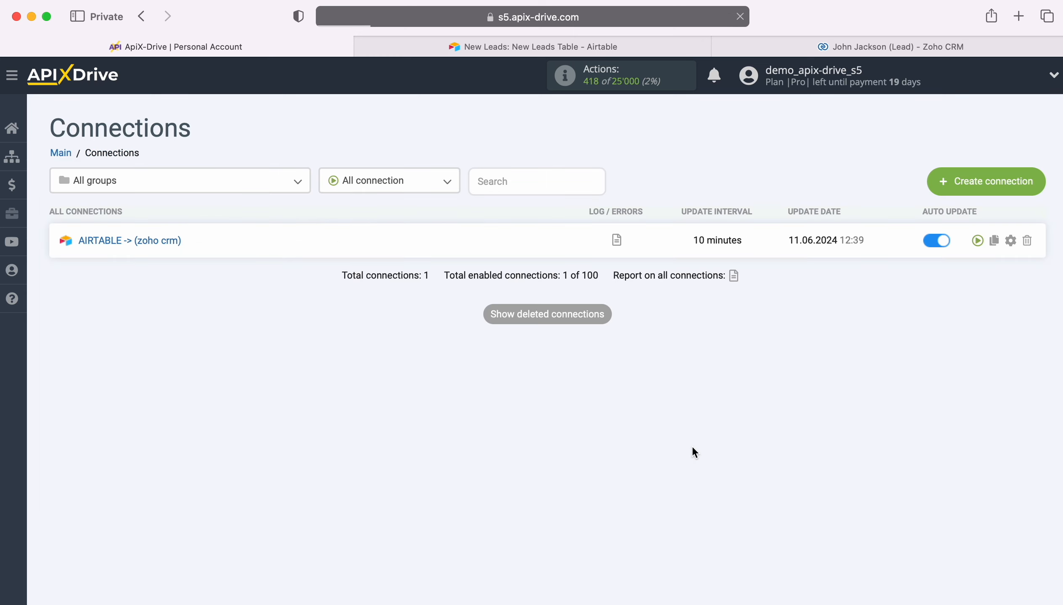
Change the connection's update interval from 10 to 5 minutes and save the settings
left_click(1010, 240)
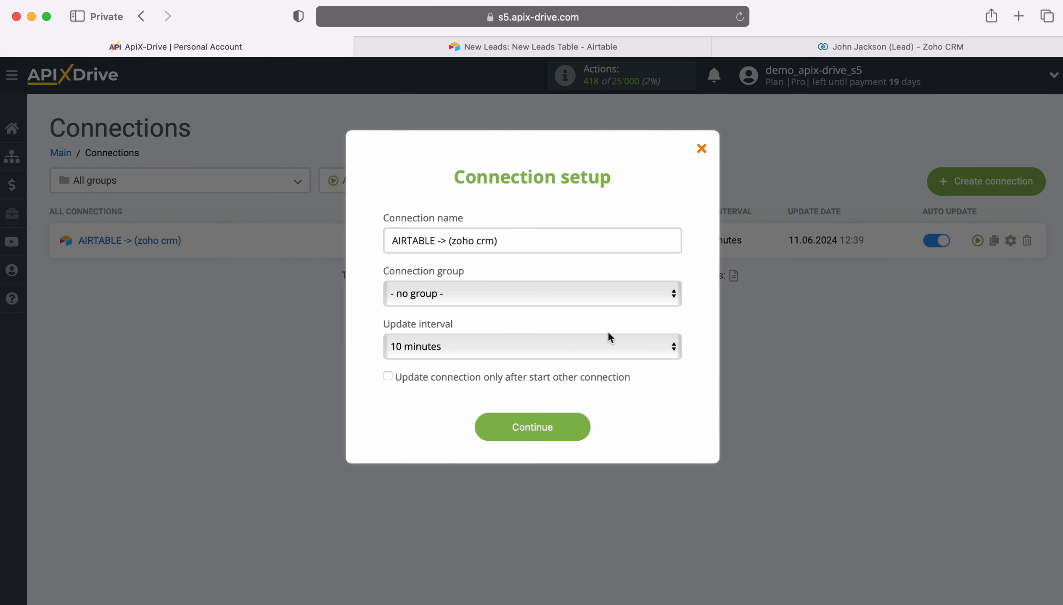
left_click(582, 347)
left_click(553, 327)
left_click(576, 426)
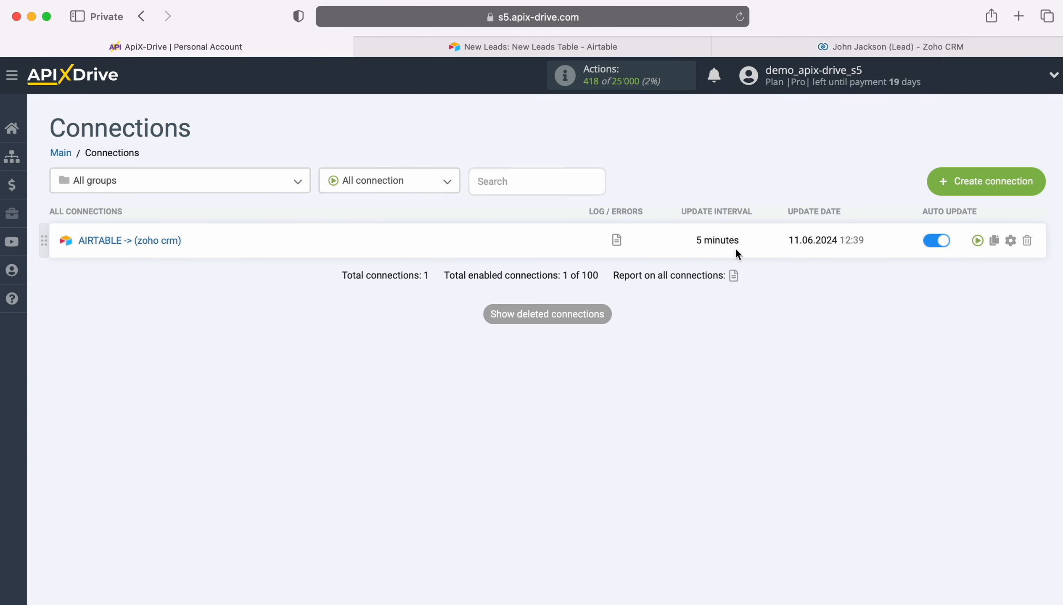